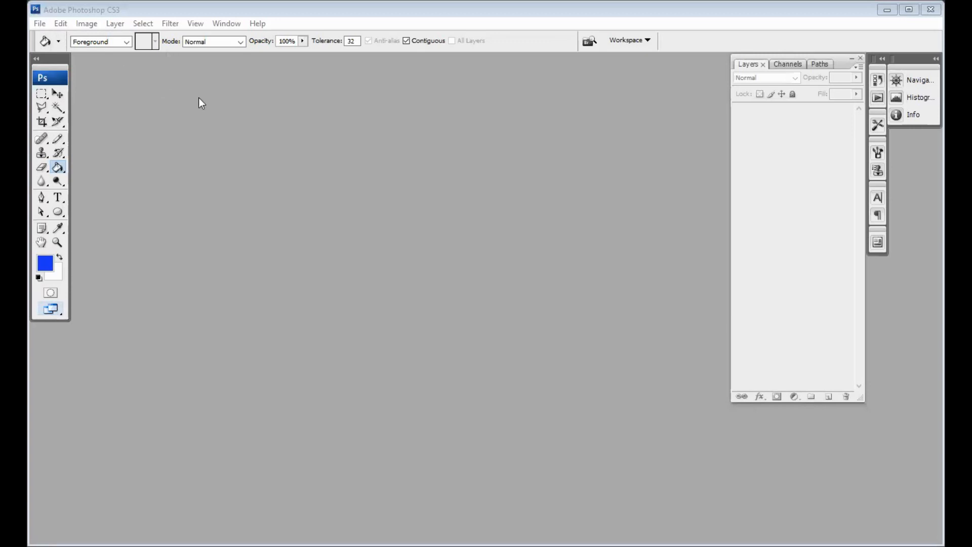
# Start opening an image file and switch the browsing location to the data_komputer (D:) drive.
pyautogui.doubleClick(494, 203)
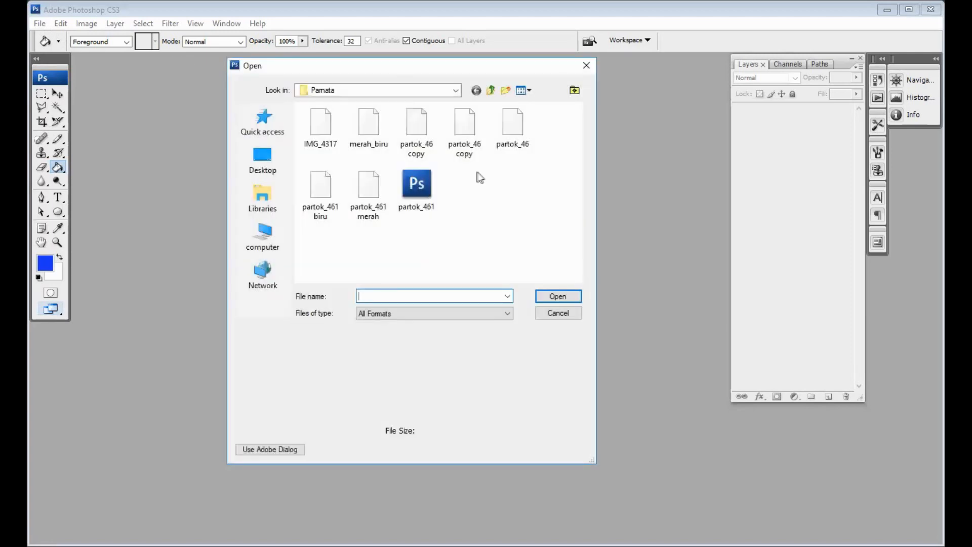
pyautogui.click(487, 90)
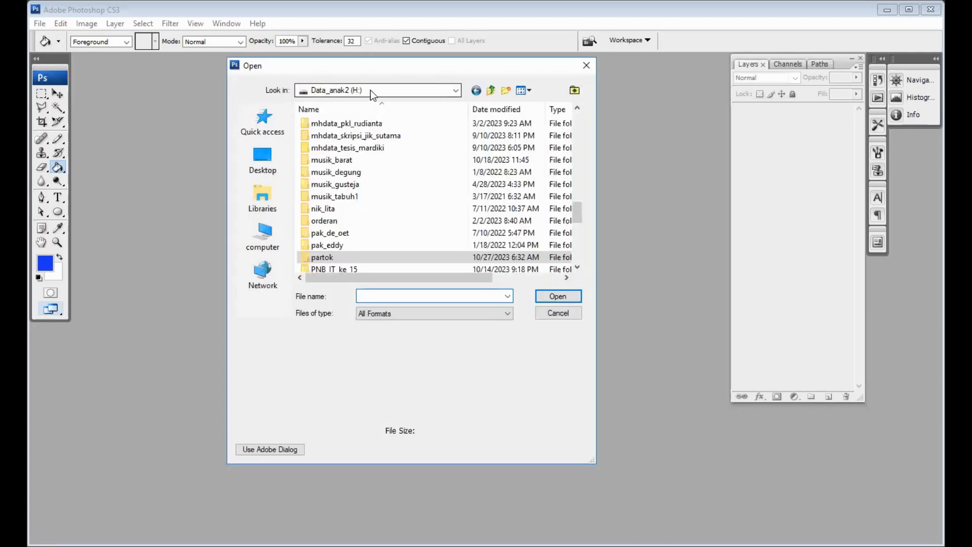
pyautogui.click(369, 90)
pyautogui.click(369, 90)
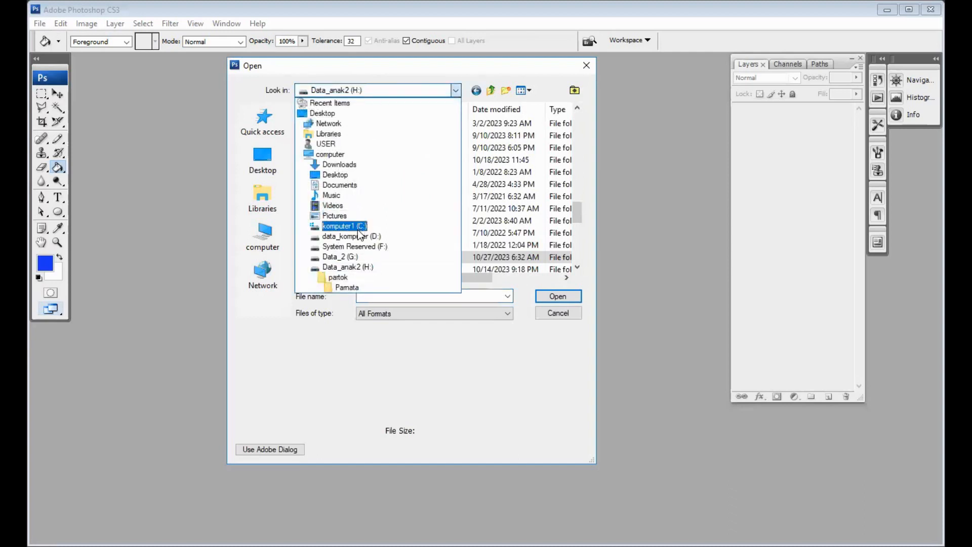
pyautogui.press('Return')
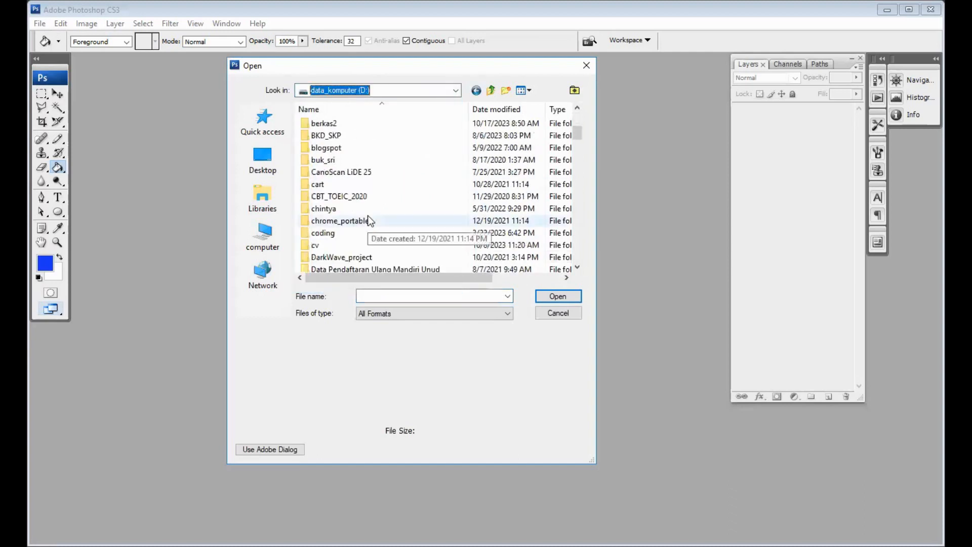
# Browse through the online_MI and 003_DG folders into the brosur folder.
pyautogui.scroll(-3, 367, 219)
pyautogui.scroll(-4, 367, 220)
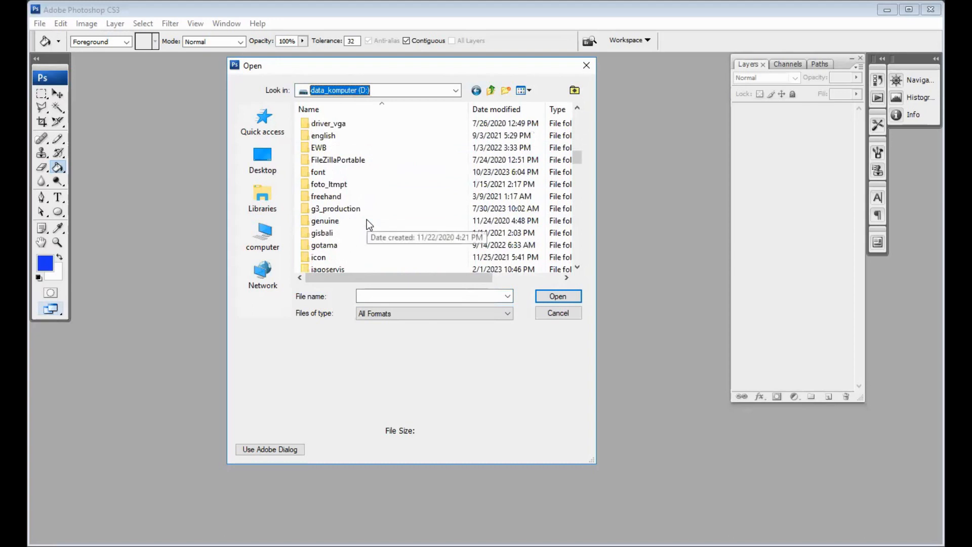
pyautogui.scroll(-5, 367, 220)
pyautogui.scroll(-2, 366, 219)
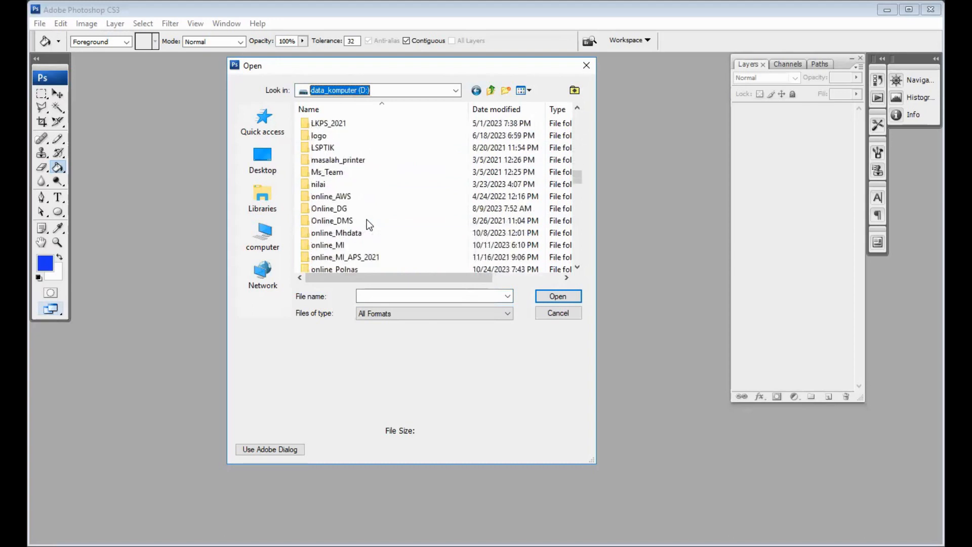
pyautogui.doubleClick(340, 247)
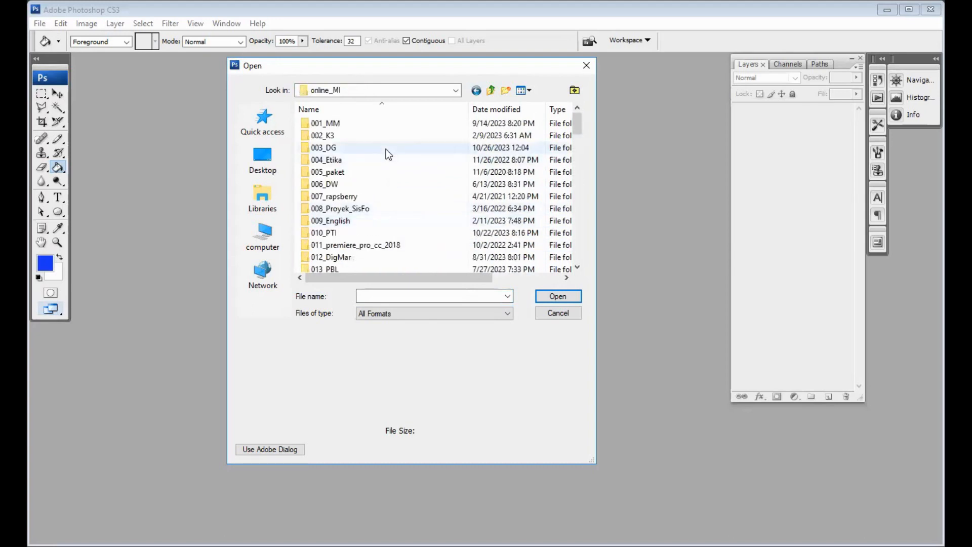
pyautogui.doubleClick(361, 150)
pyautogui.scroll(-7, 386, 205)
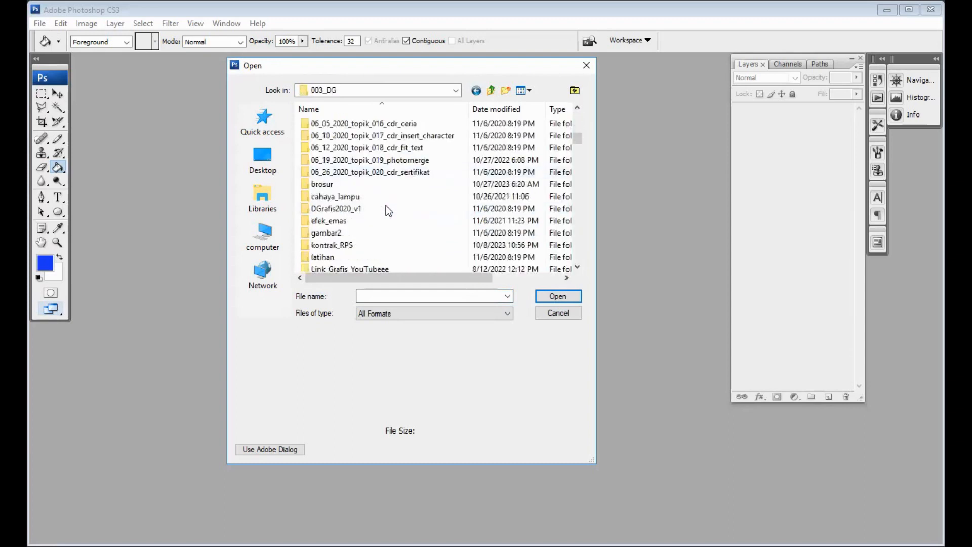
pyautogui.scroll(3, 387, 193)
pyautogui.doubleClick(323, 185)
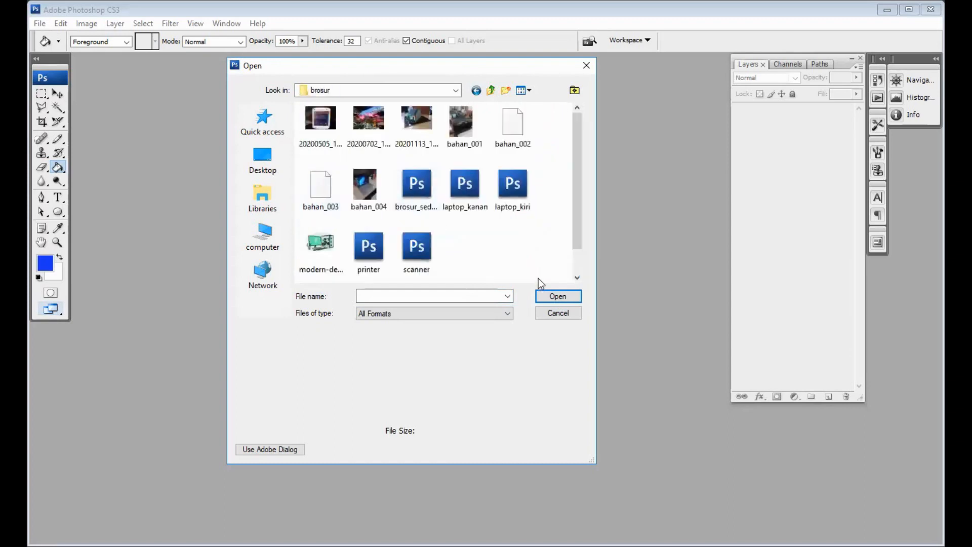
# Open laptop_kanan.psd from the brosur folder and move its window out of the way, towards the workspace's lower area.
pyautogui.click(420, 180)
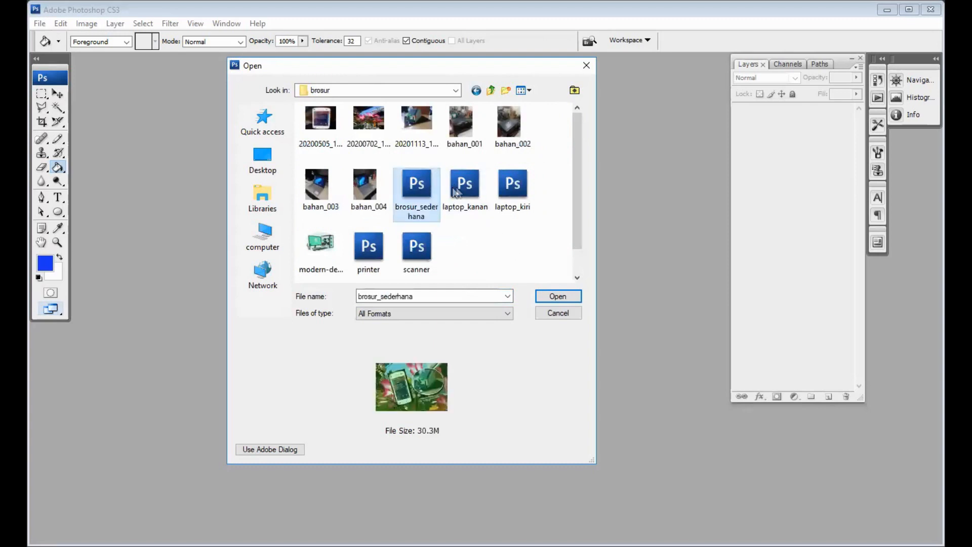
pyautogui.click(459, 187)
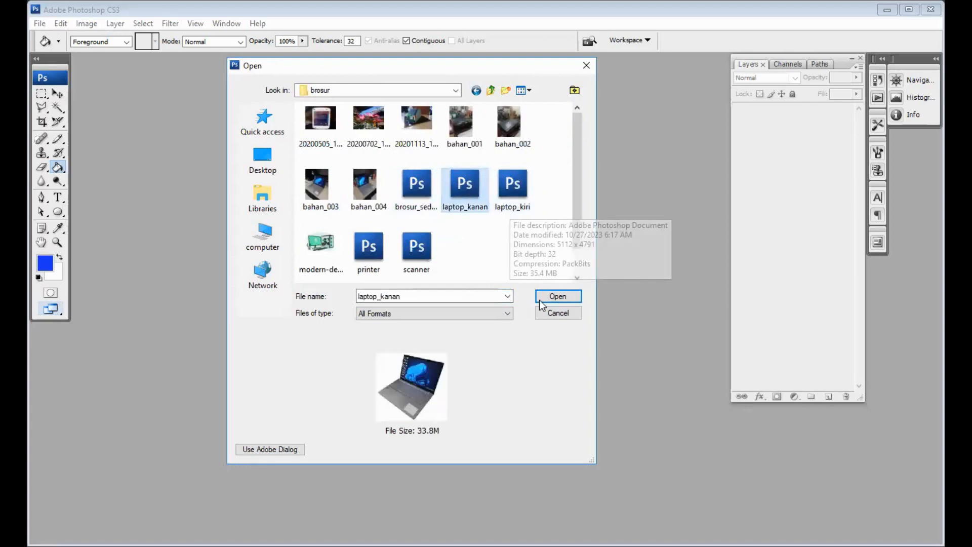
pyautogui.click(552, 293)
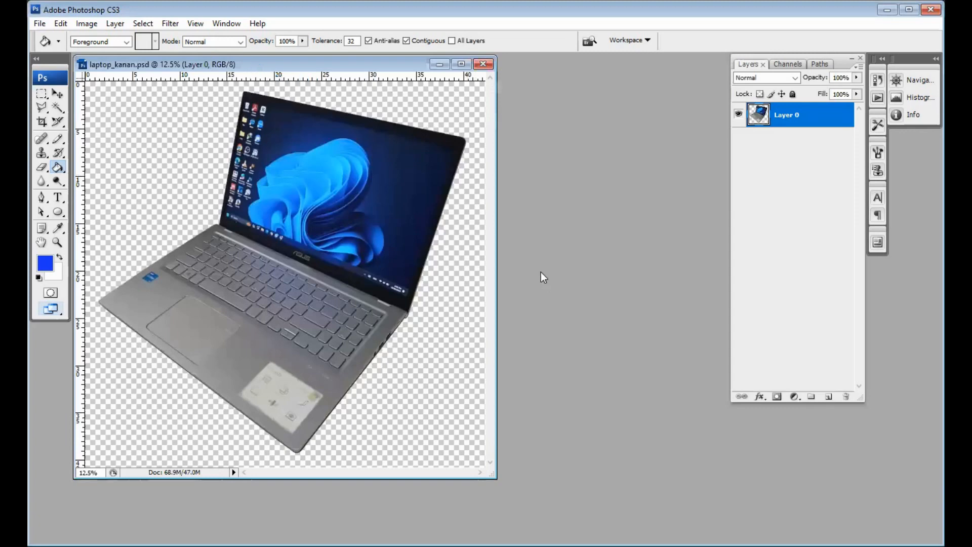
pyautogui.moveTo(243, 63); pyautogui.dragTo(541, 272)
# Open printer.psd and scanner.psd together from the brosur folder.
pyautogui.doubleClick(334, 117)
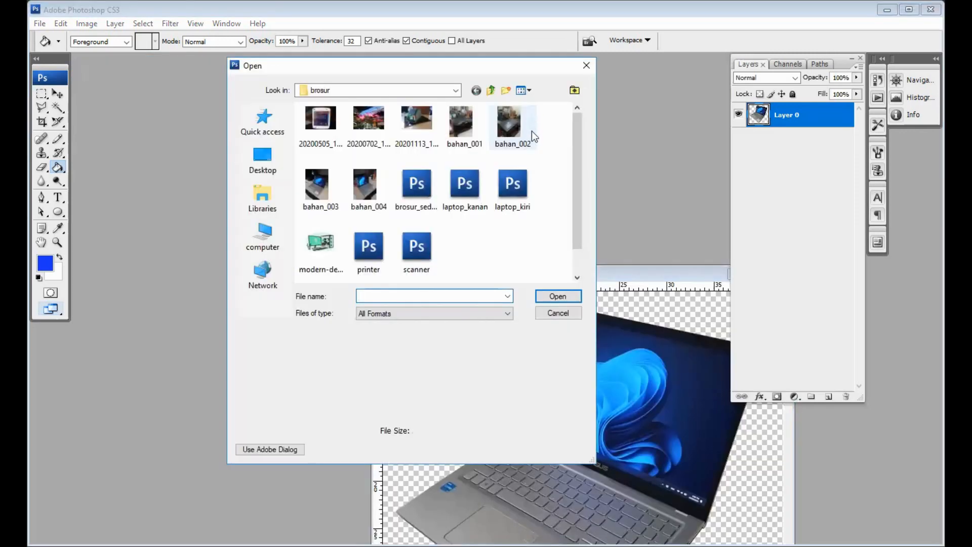
pyautogui.click(376, 242)
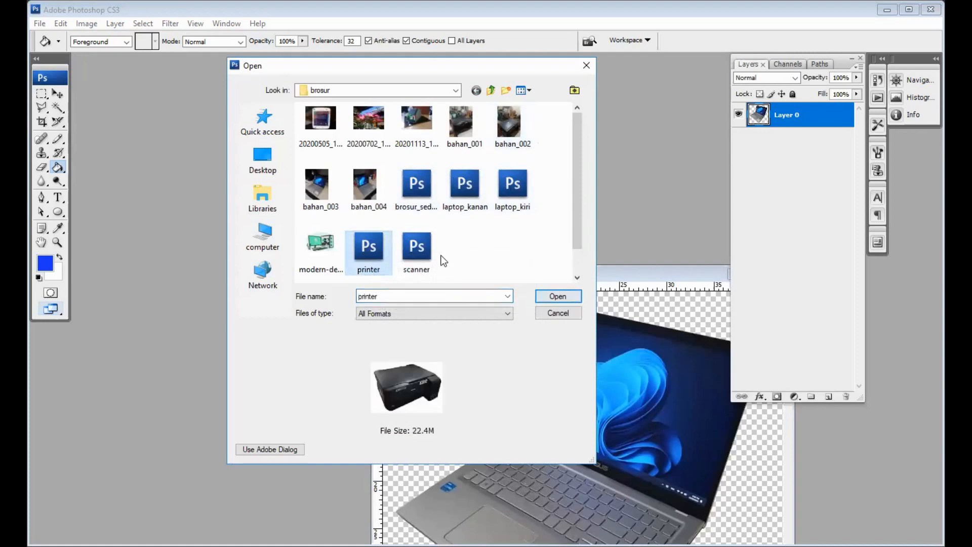
pyautogui.keyDown('ctrl'); pyautogui.click(425, 255); pyautogui.keyUp('ctrl')
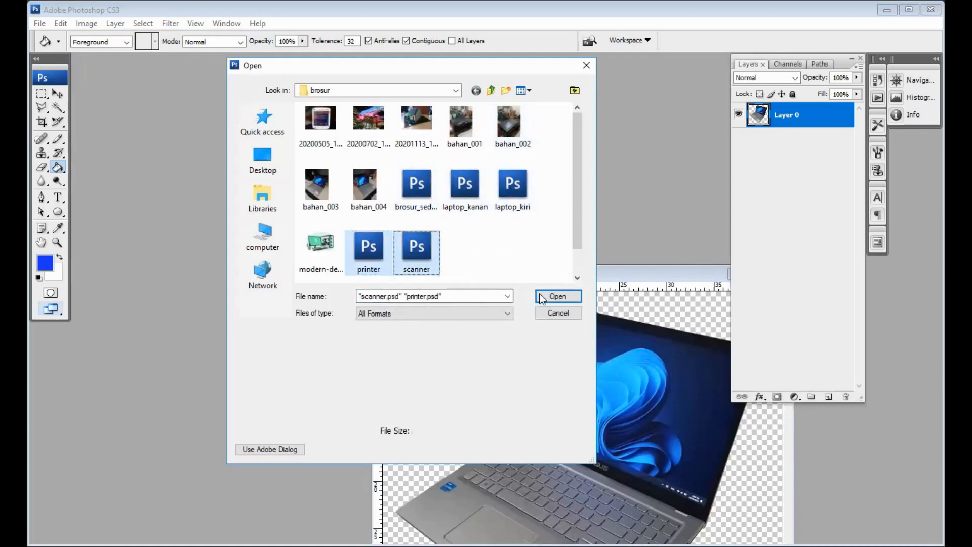
pyautogui.click(558, 296)
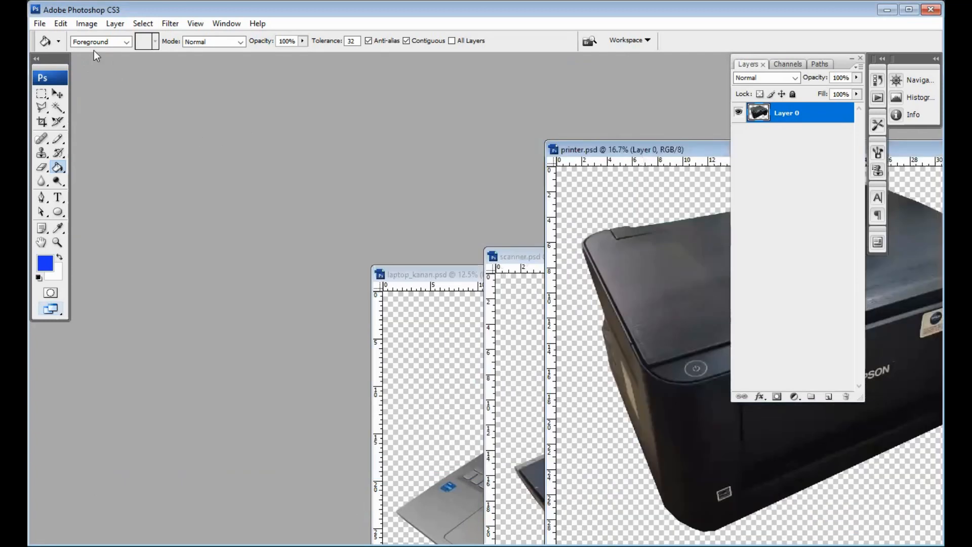
# Create a new document 15 cm wide and 10 cm high, then shrink its window and display the canvas at 25%.
pyautogui.click(40, 24)
pyautogui.click(47, 34)
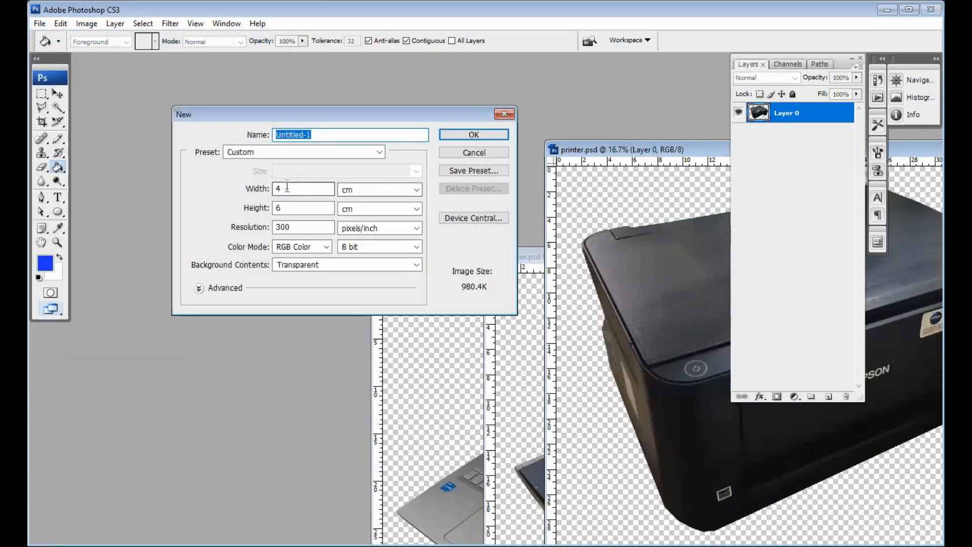
pyautogui.click(253, 189)
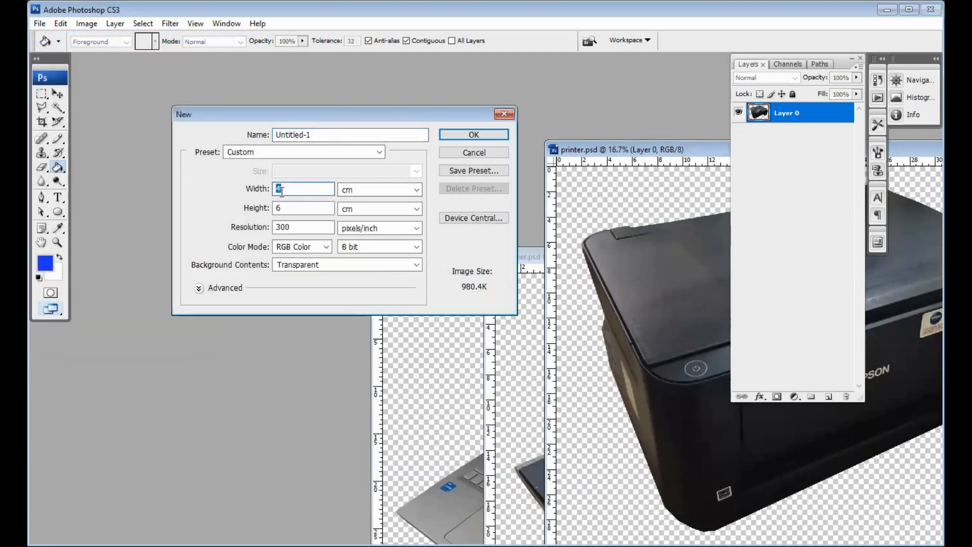
pyautogui.write('15')
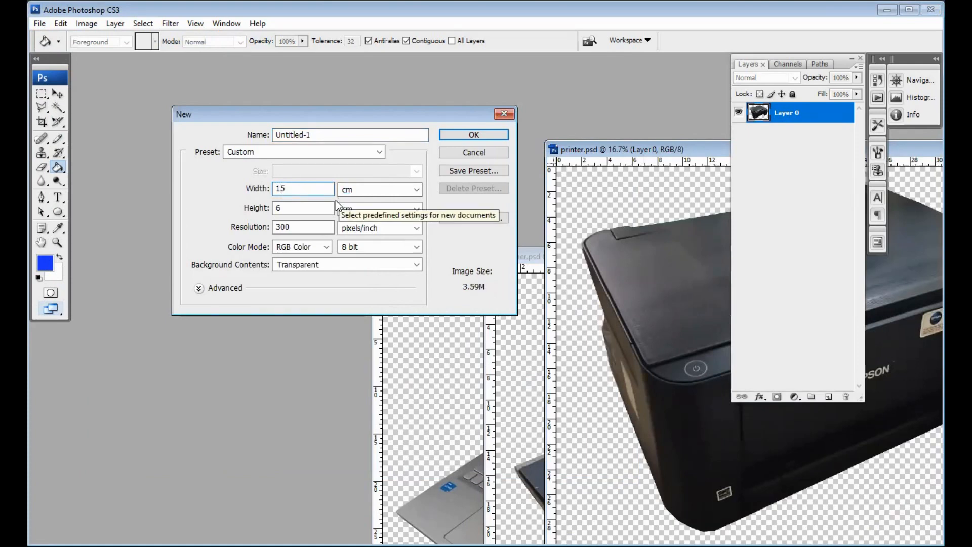
pyautogui.press('Tab')
pyautogui.write('10')
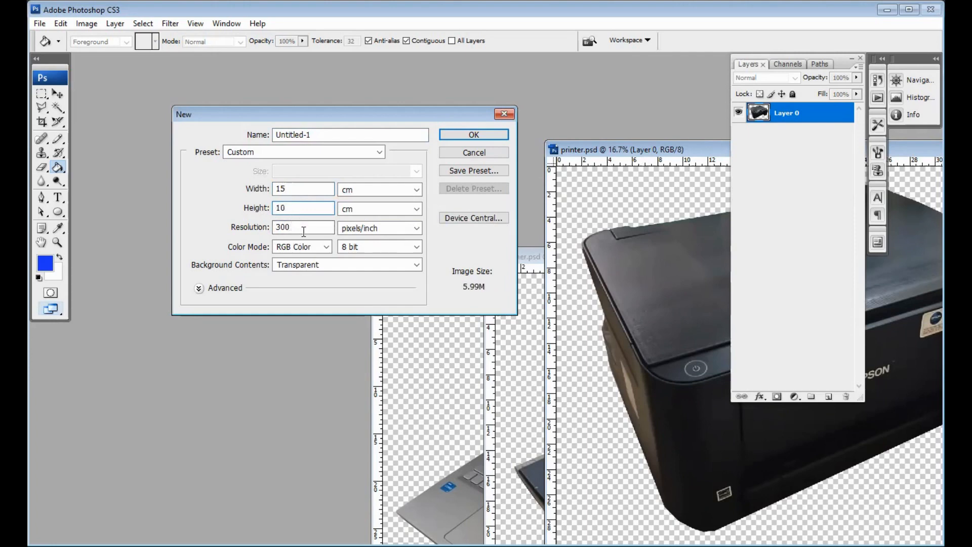
pyautogui.click(474, 133)
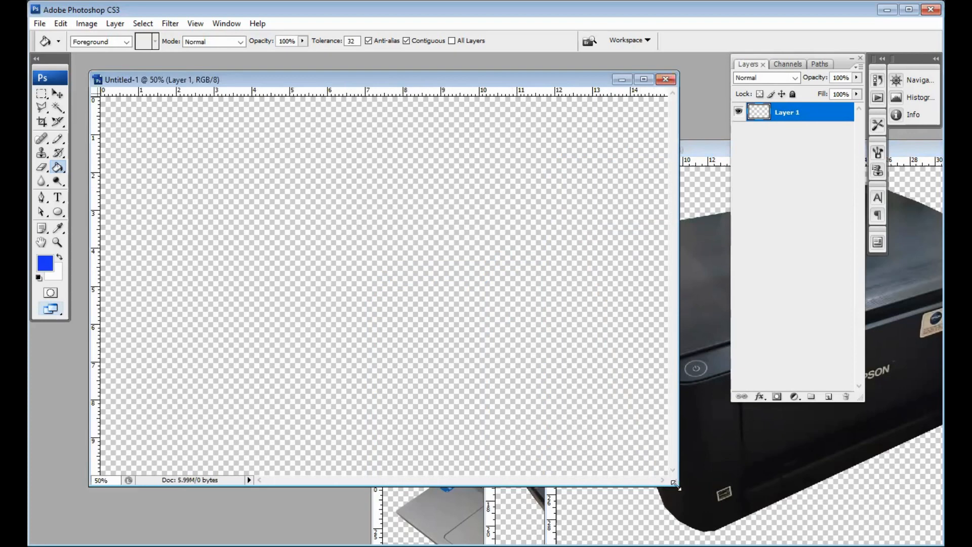
pyautogui.moveTo(676, 486); pyautogui.dragTo(507, 381)
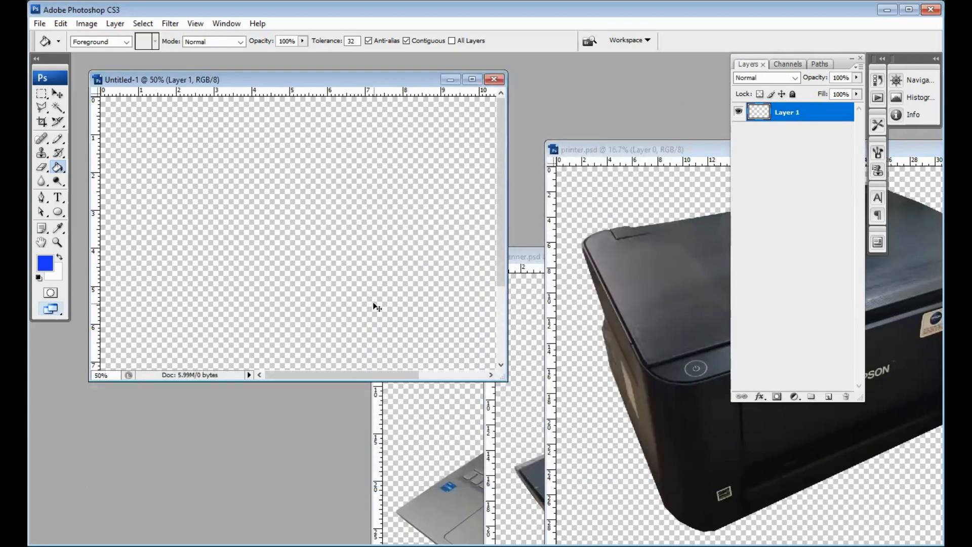
pyautogui.hotkey('ctrl', '-')
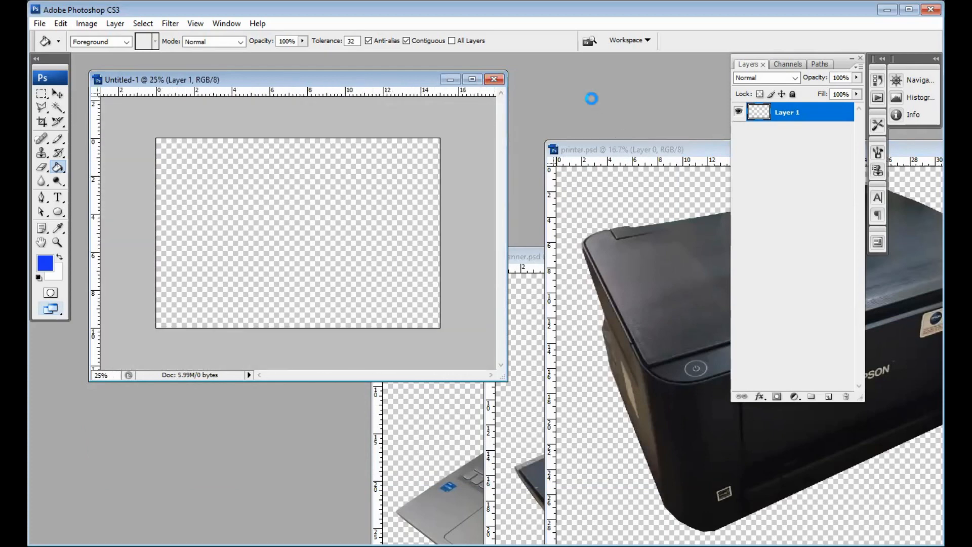
# Browse the data_komputer (D:) drive and look through the bahan grafis 1 folder for an image to open.
pyautogui.hotkey('ctrl', 'o')
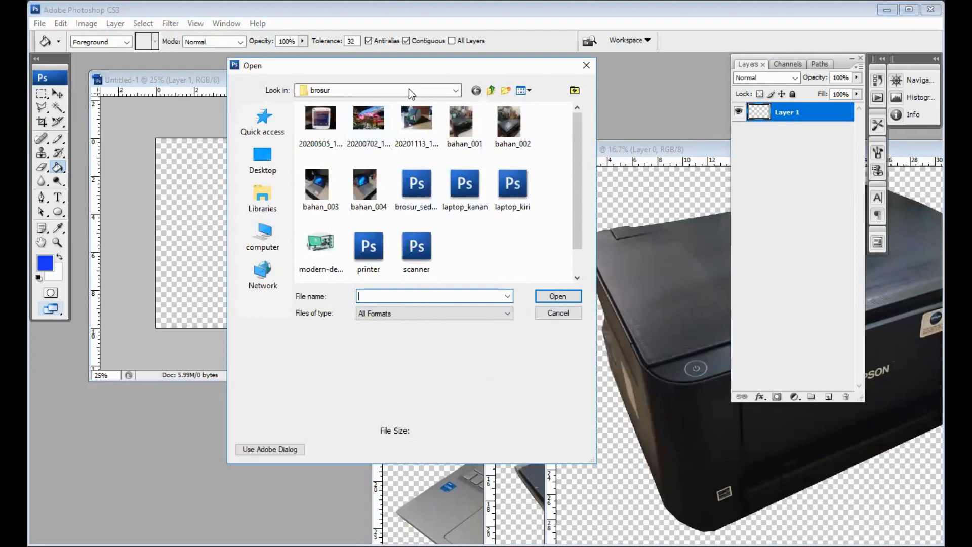
pyautogui.click(409, 89)
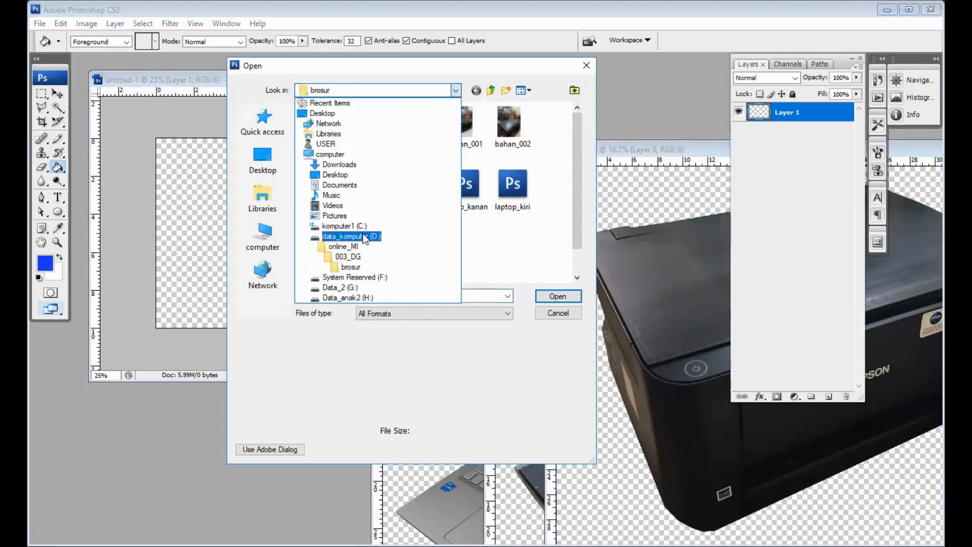
pyautogui.click(363, 236)
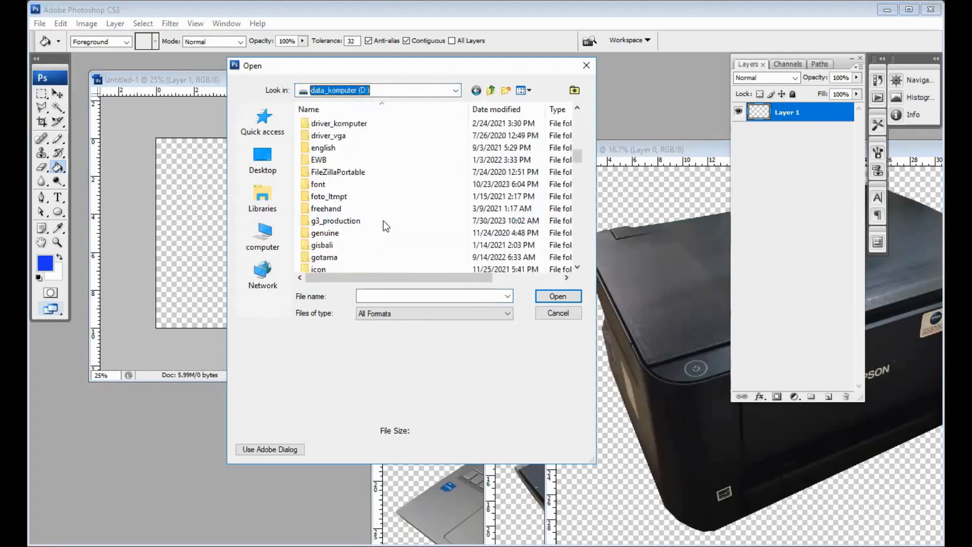
pyautogui.scroll(5, 384, 220)
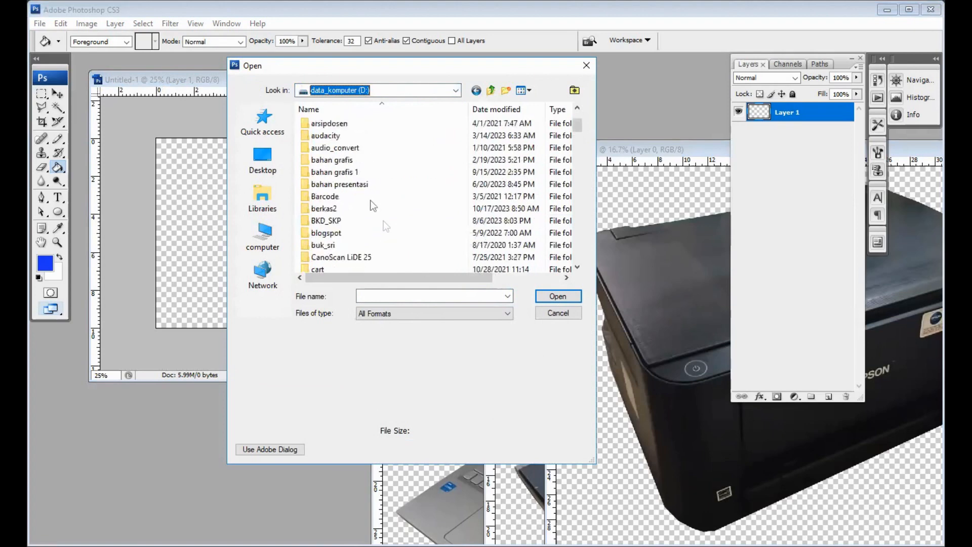
pyautogui.doubleClick(354, 170)
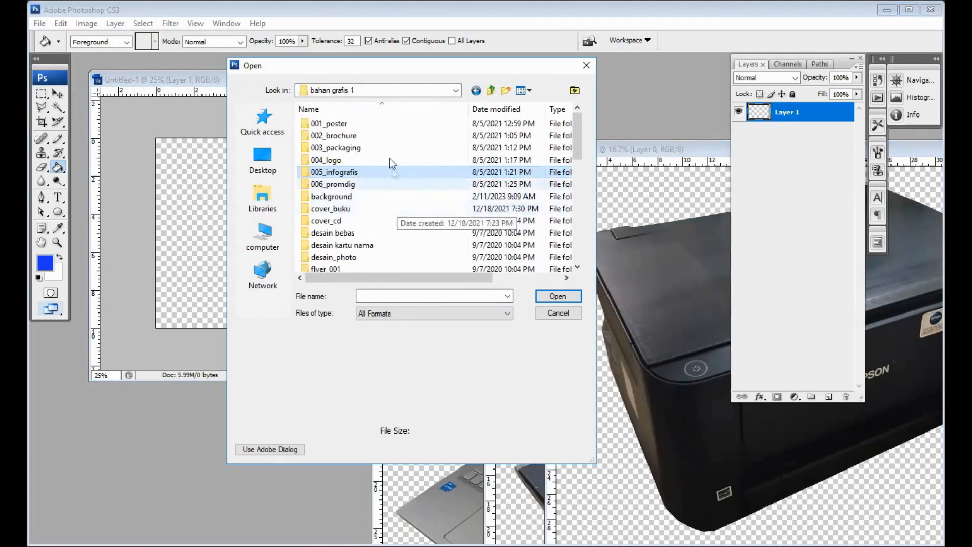
pyautogui.scroll(-4, 377, 216)
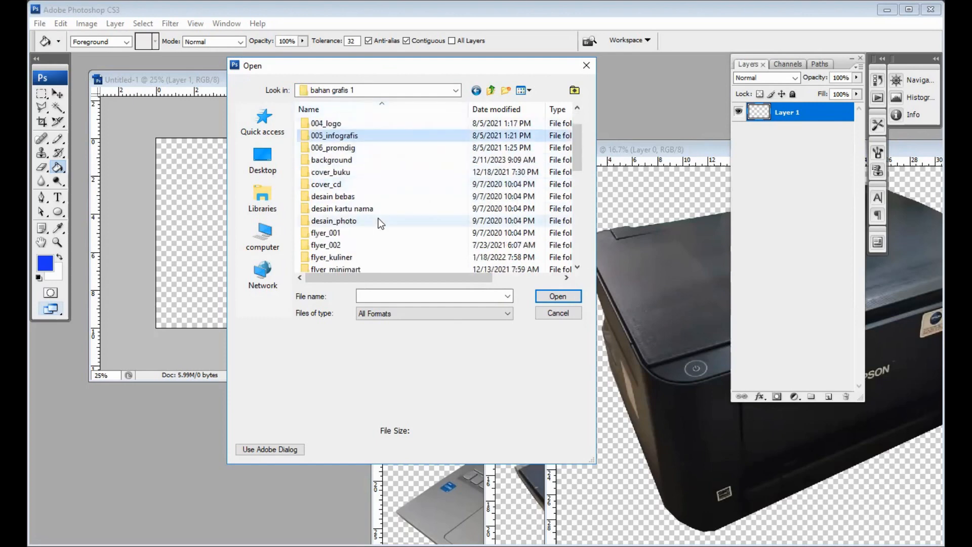
# Switch to the bahan grafis folder and enter its pemandangan subfolder.
pyautogui.click(492, 91)
pyautogui.doubleClick(332, 221)
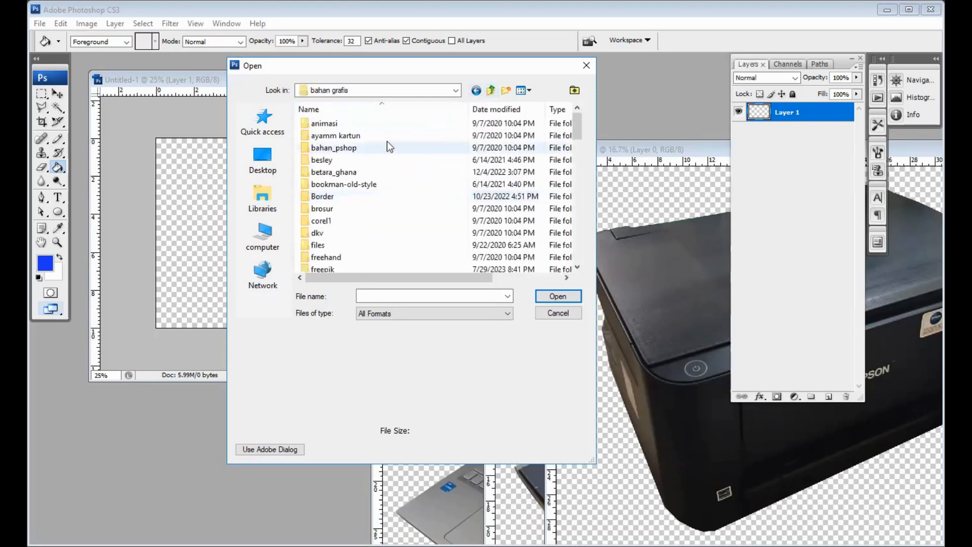
pyautogui.scroll(-1, 397, 198)
pyautogui.scroll(-1, 398, 198)
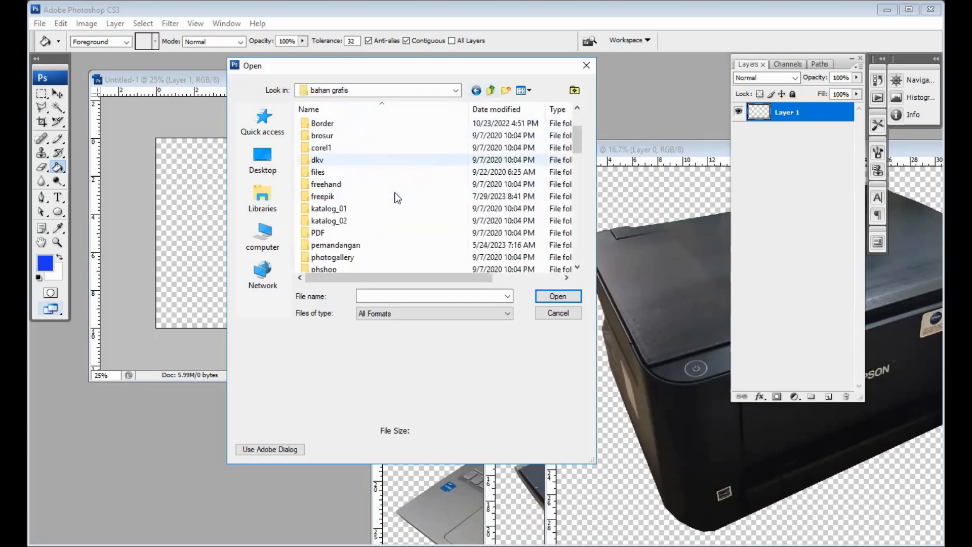
pyautogui.click(374, 246)
pyautogui.doubleClick(374, 246)
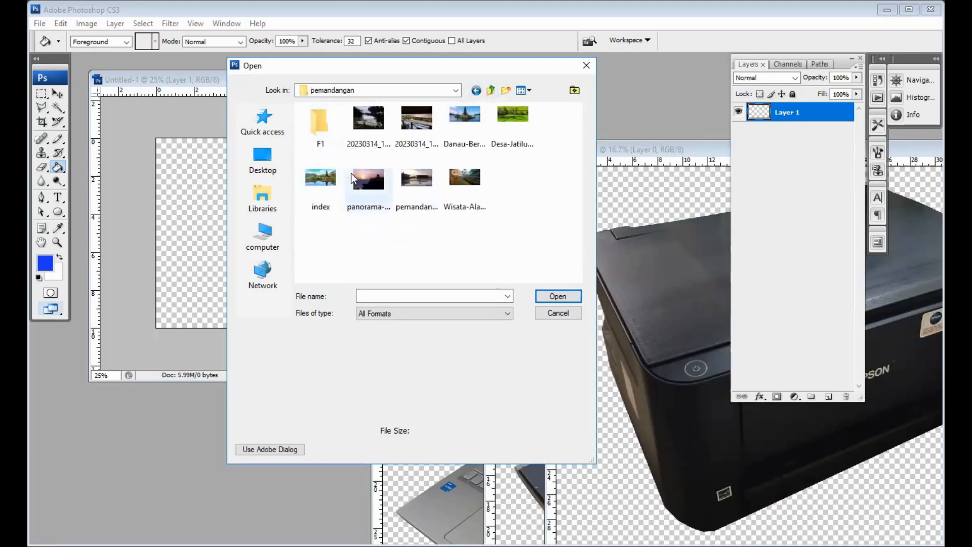
# Check the F1 subfolder for landscape photos, then open 20230314_152535 from the pemandangan folder.
pyautogui.click(380, 122)
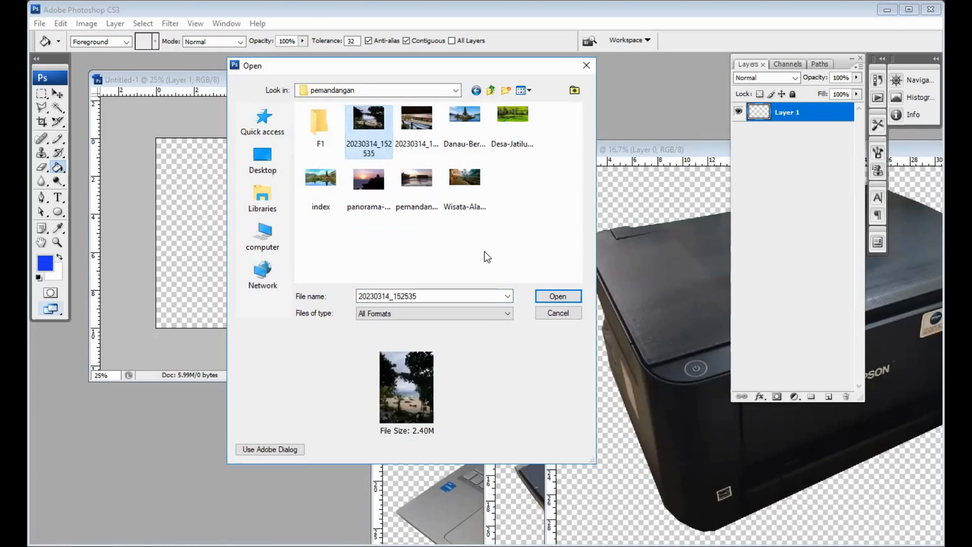
pyautogui.click(313, 123)
pyautogui.doubleClick(315, 124)
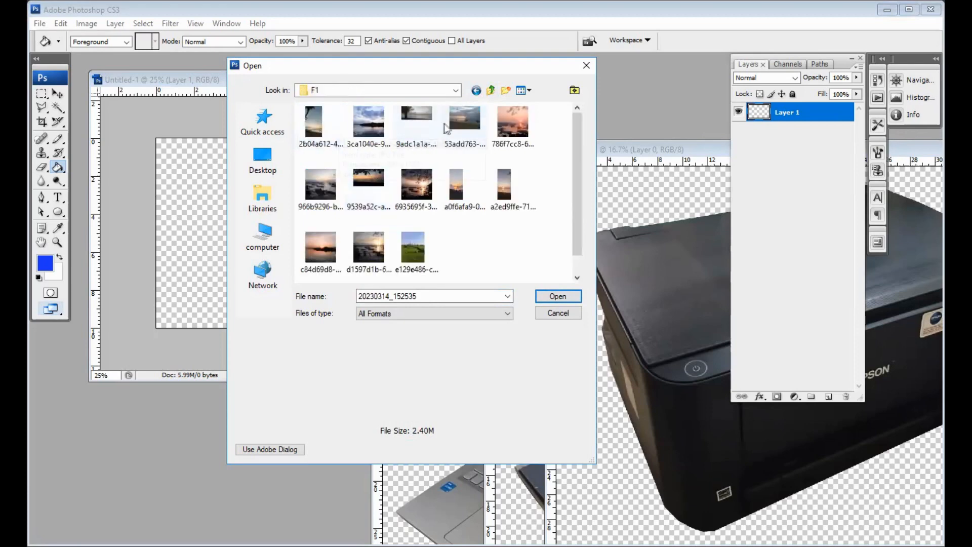
pyautogui.click(489, 91)
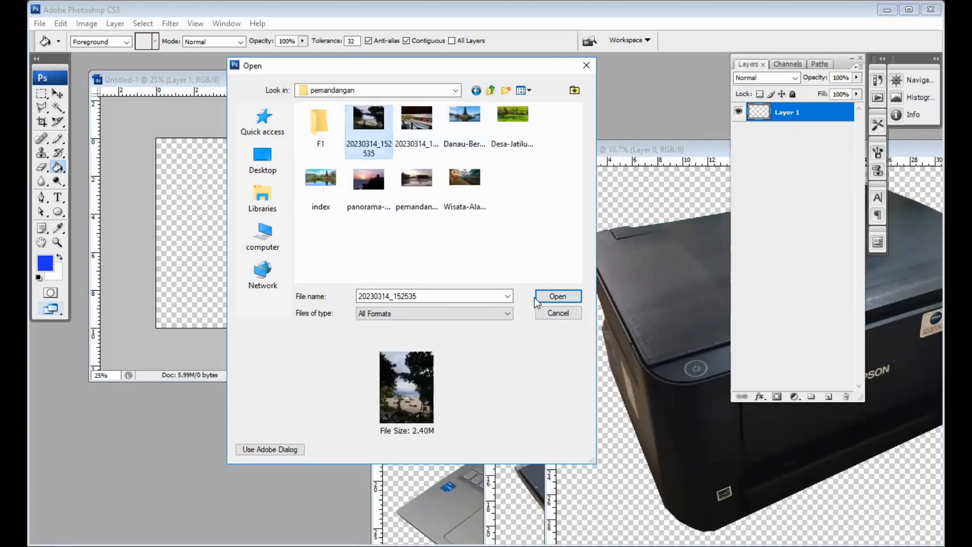
pyautogui.click(557, 296)
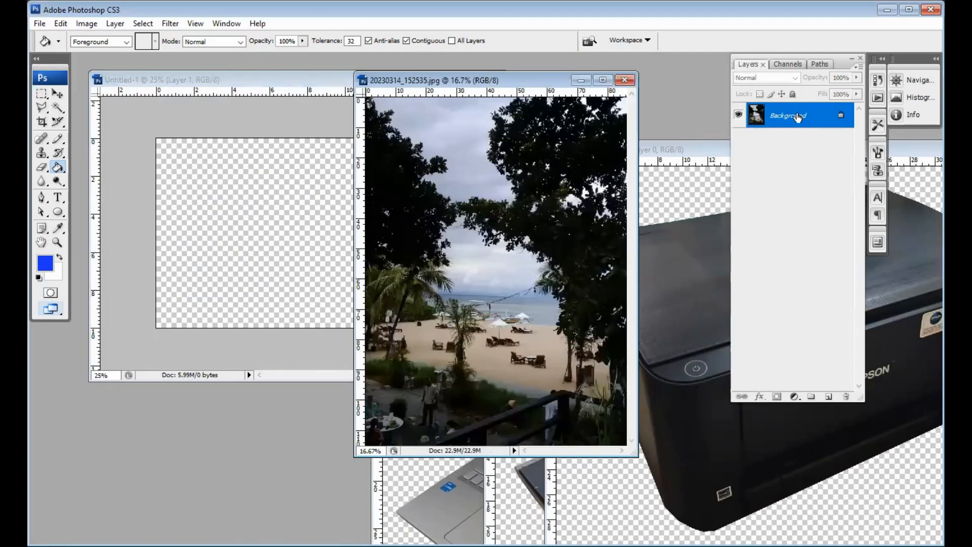
# Convert the beach photo's background to a regular layer named Layer 0 and copy it into the brochure document.
pyautogui.doubleClick(799, 117)
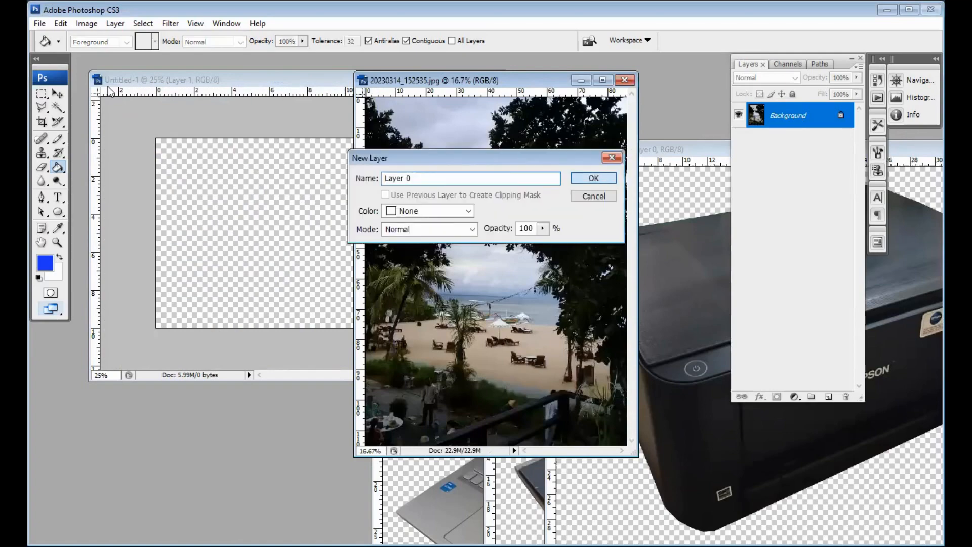
pyautogui.press('Return')
pyautogui.click(58, 94)
pyautogui.moveTo(518, 260)
pyautogui.mouseDown()
pyautogui.moveTo(511, 249)
pyautogui.moveTo(326, 232)
pyautogui.moveTo(279, 238)
pyautogui.mouseUp()
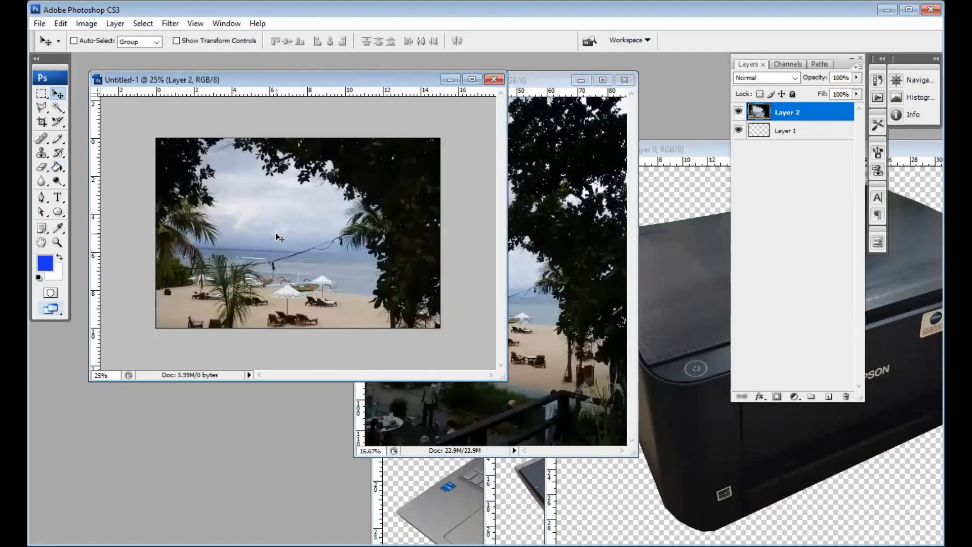
# Close the source beach photo without saving and shift its copy upward so more of the sand fills the brochure.
pyautogui.click(631, 89)
pyautogui.click(624, 80)
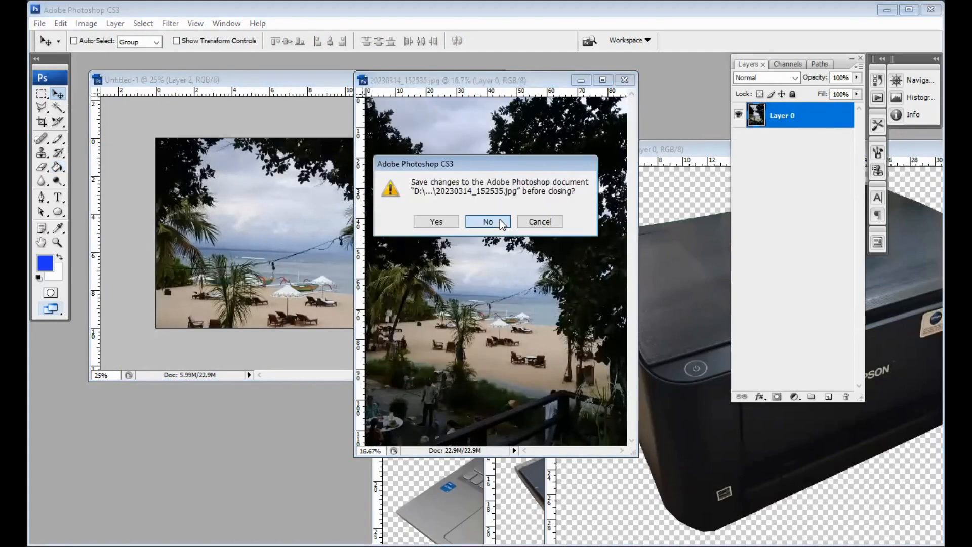
pyautogui.click(500, 220)
pyautogui.moveTo(330, 195); pyautogui.dragTo(320, 178)
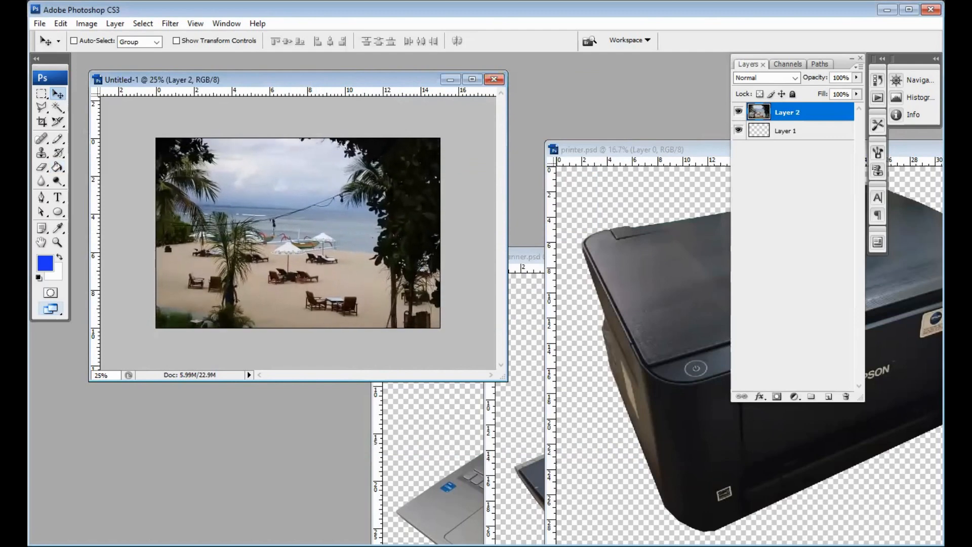
# Crop the brochure to its full canvas bounds to remove the parts of the photo outside it.
pyautogui.click(42, 122)
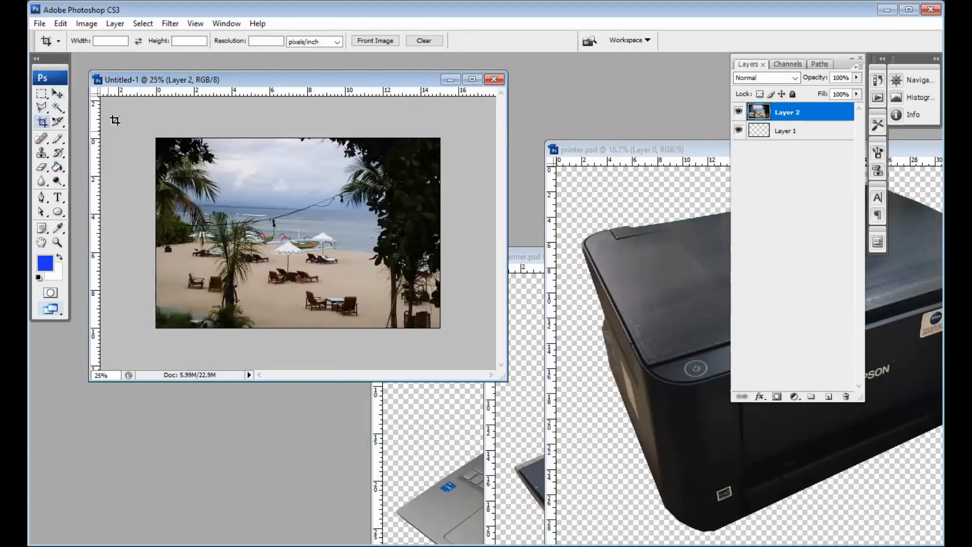
pyautogui.moveTo(115, 120); pyautogui.dragTo(473, 342)
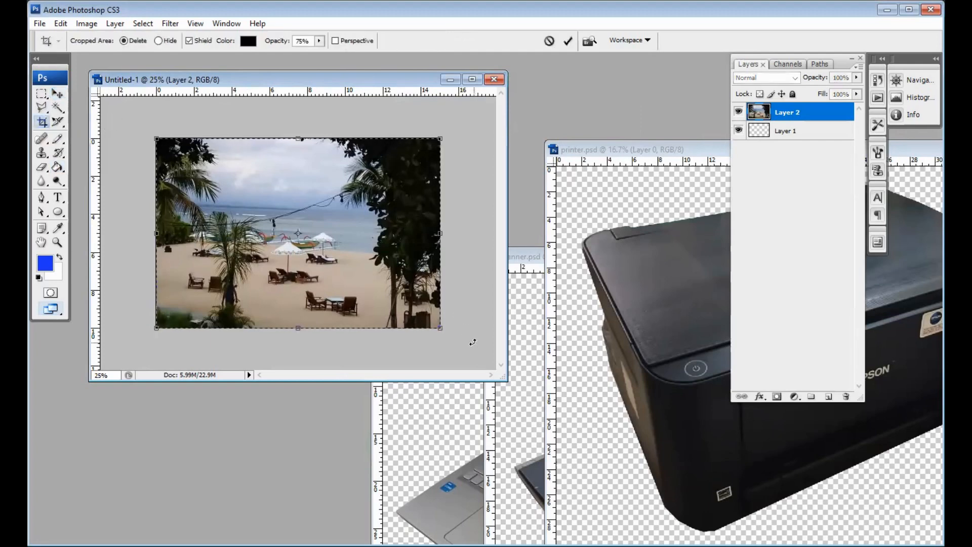
pyautogui.press('Return')
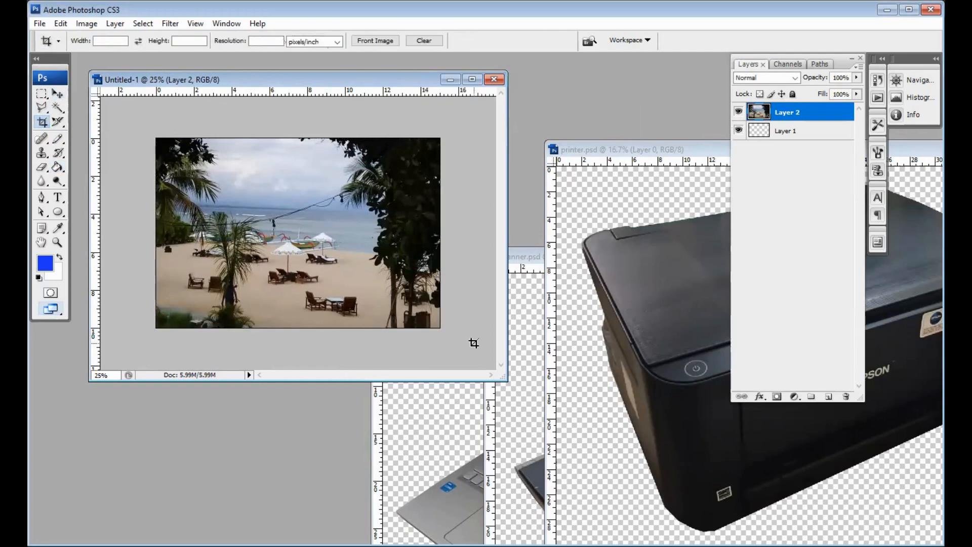
pyautogui.click(58, 94)
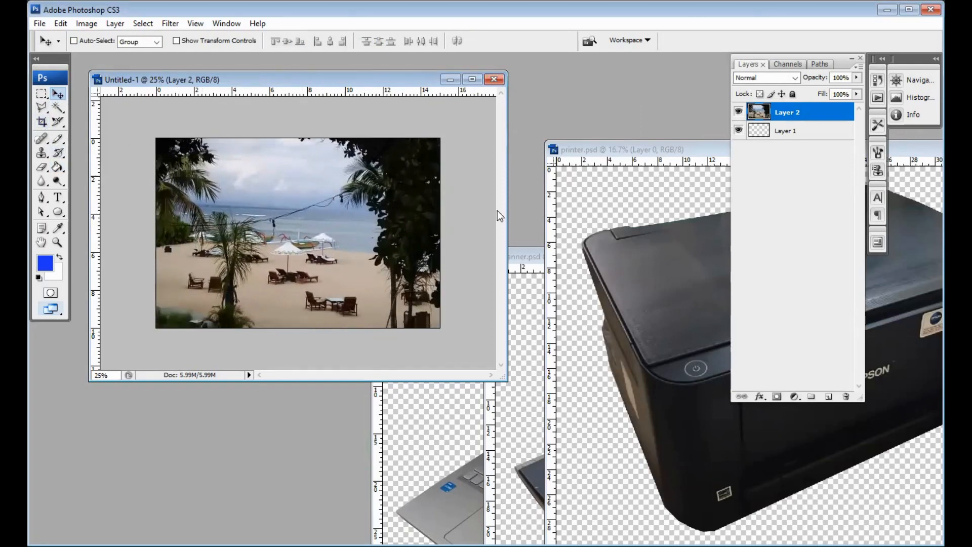
# Set the foreground colour to black (000000) and fill the empty Layer 1 with it.
pyautogui.click(58, 167)
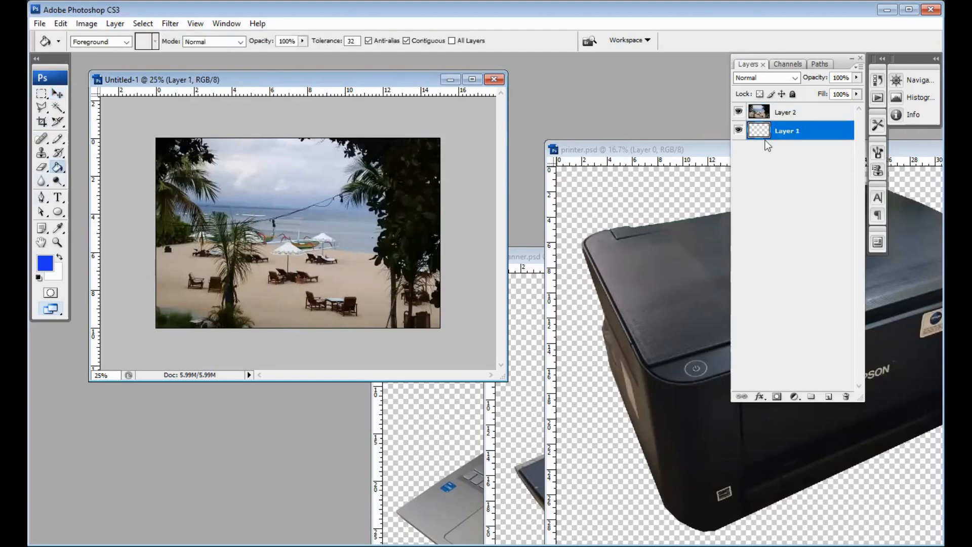
pyautogui.click(51, 266)
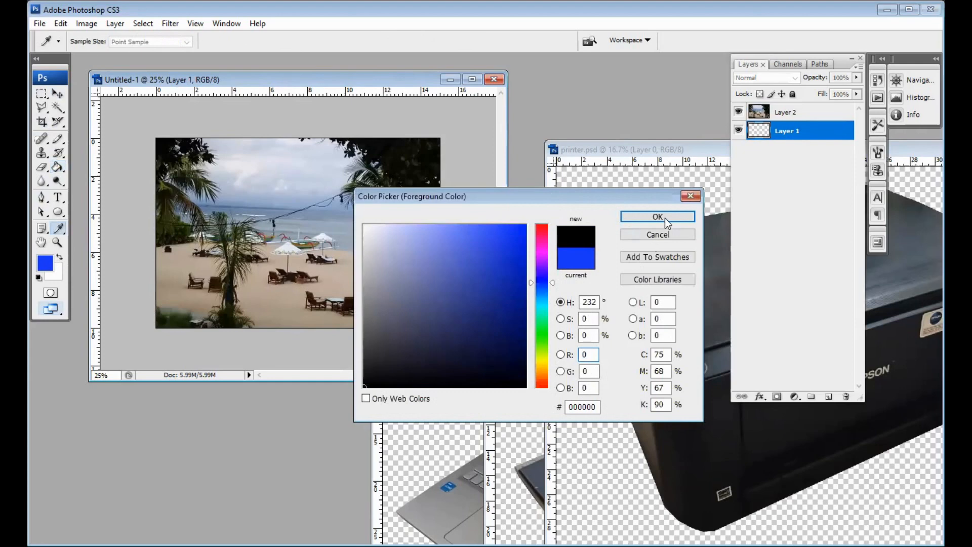
pyautogui.click(665, 214)
pyautogui.click(315, 174)
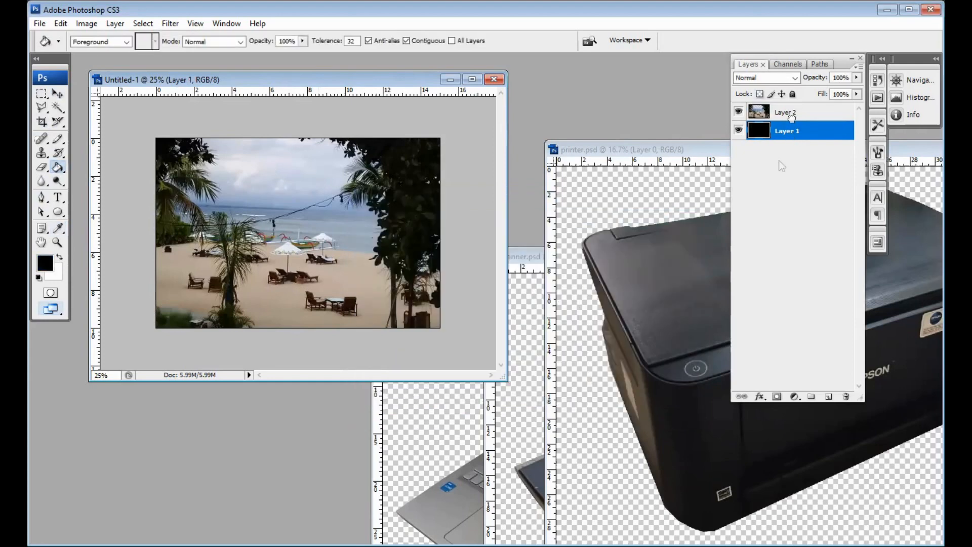
# Move the black Layer 1 above the photo and set its fill to 42% and opacity to 80%.
pyautogui.moveTo(808, 132); pyautogui.dragTo(819, 108)
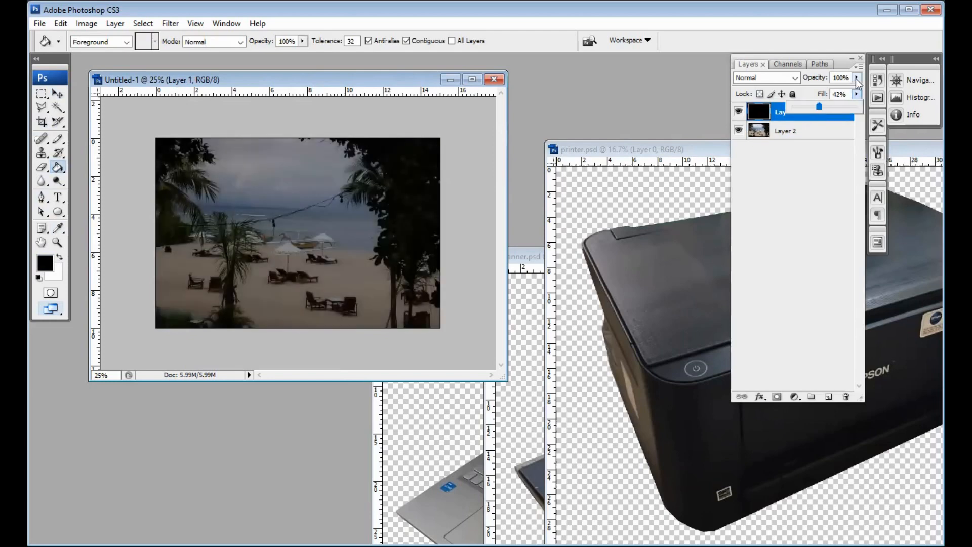
pyautogui.moveTo(857, 79)
pyautogui.mouseDown()
pyautogui.moveTo(854, 91)
pyautogui.moveTo(826, 94)
pyautogui.moveTo(845, 93)
pyautogui.mouseUp()
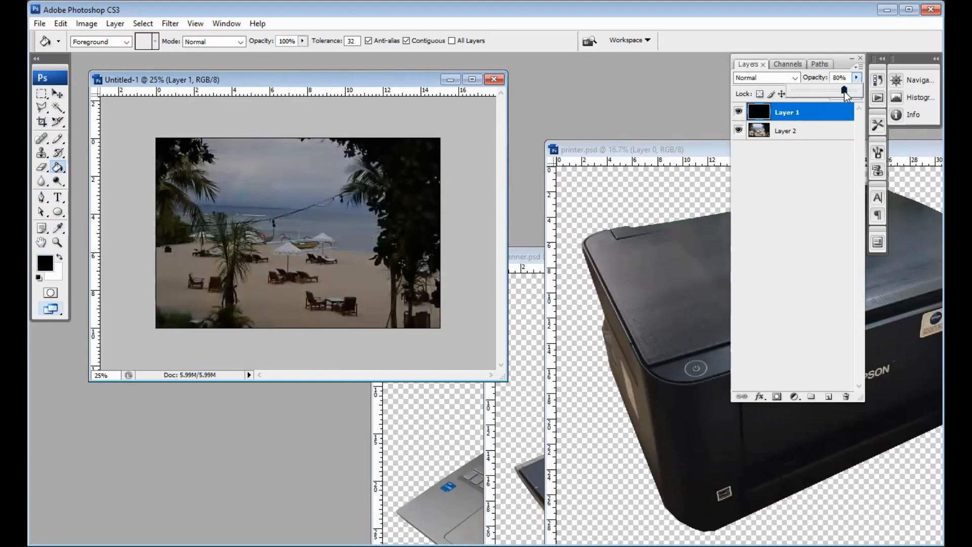
pyautogui.click(829, 164)
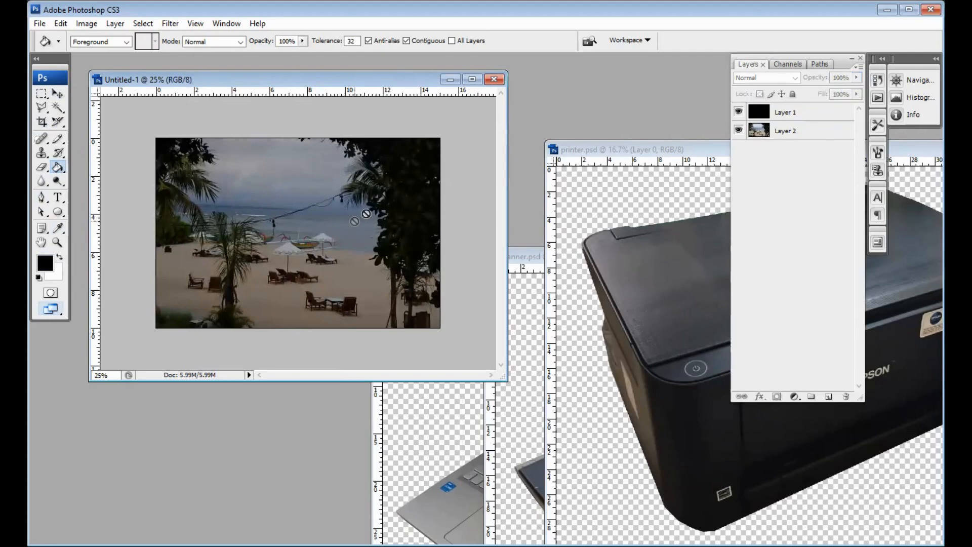
# Browse the data_komputer (D:) drive through online_MI and 003_DG to the brosur folder for an image to open.
pyautogui.doubleClick(563, 99)
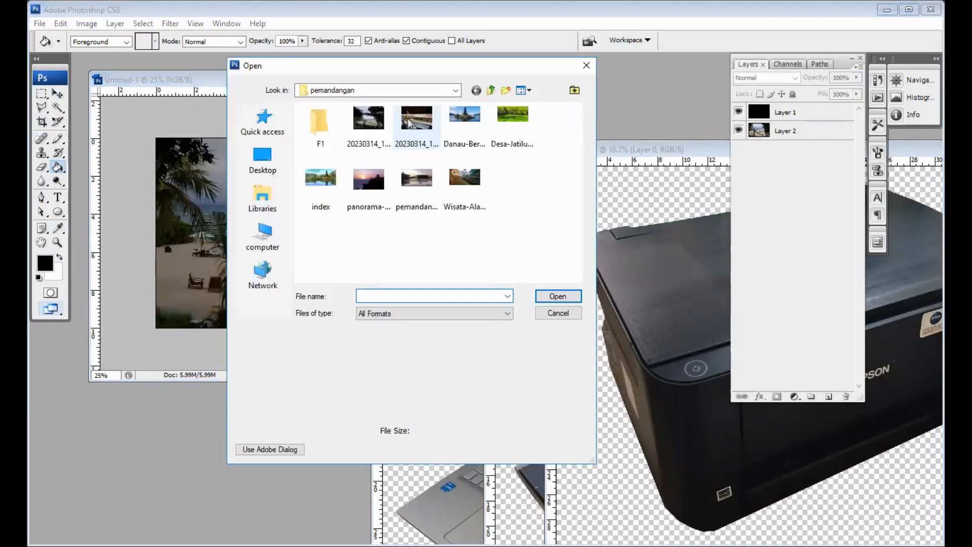
pyautogui.click(421, 95)
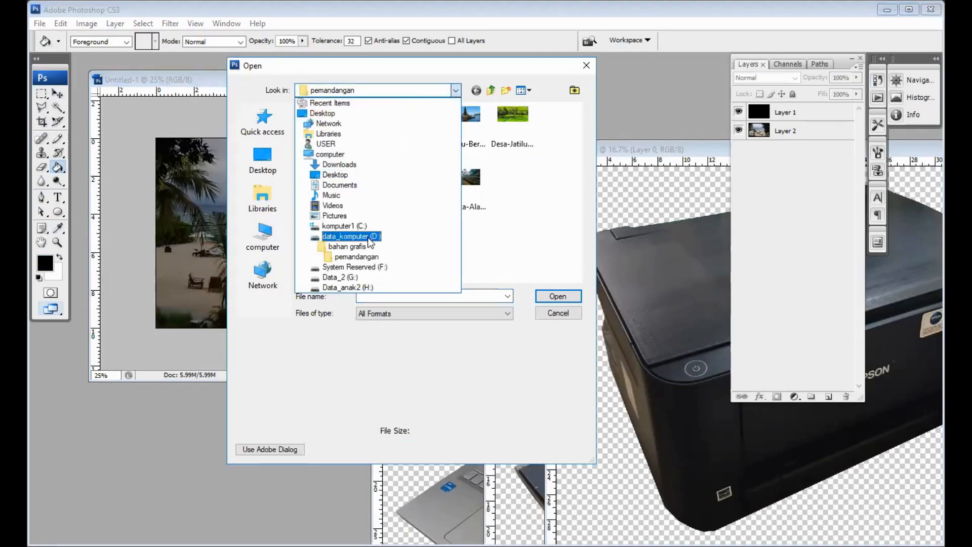
pyautogui.click(370, 242)
pyautogui.scroll(-5, 397, 211)
pyautogui.scroll(-5, 401, 213)
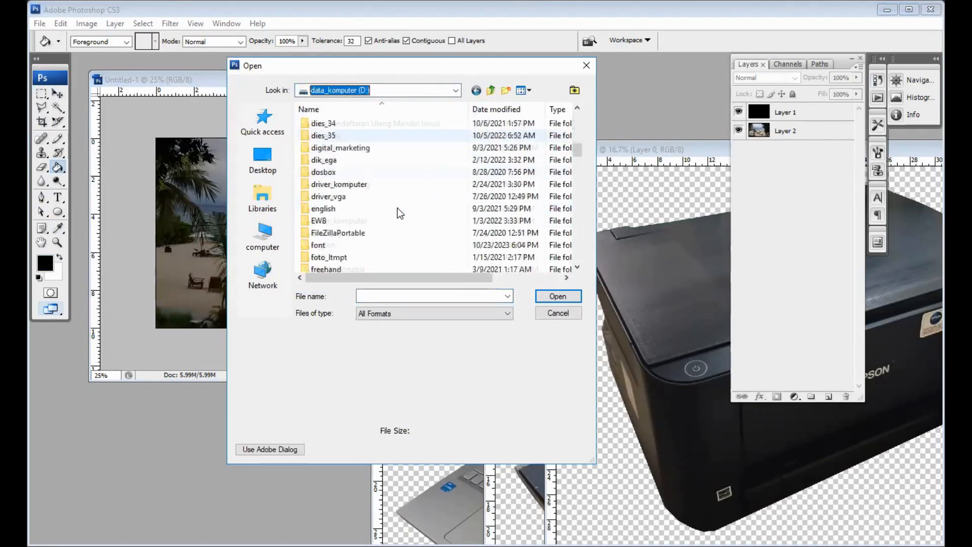
pyautogui.scroll(-6, 398, 212)
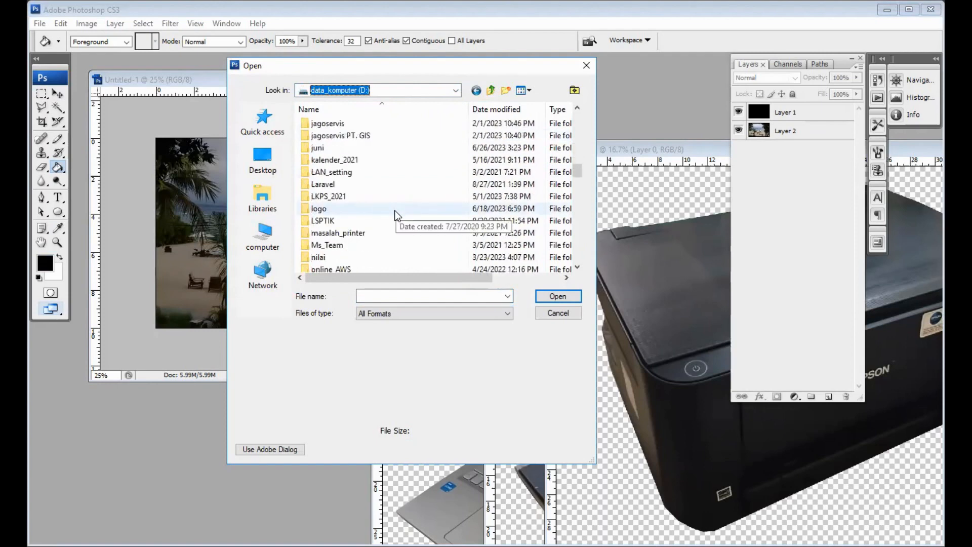
pyautogui.scroll(-2, 397, 215)
pyautogui.click(348, 244)
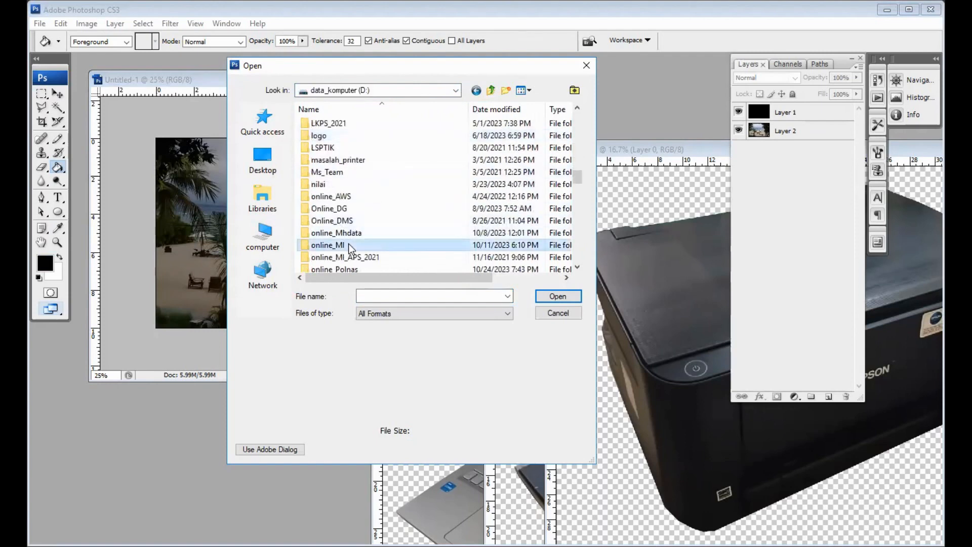
pyautogui.doubleClick(349, 244)
pyautogui.scroll(-4, 363, 218)
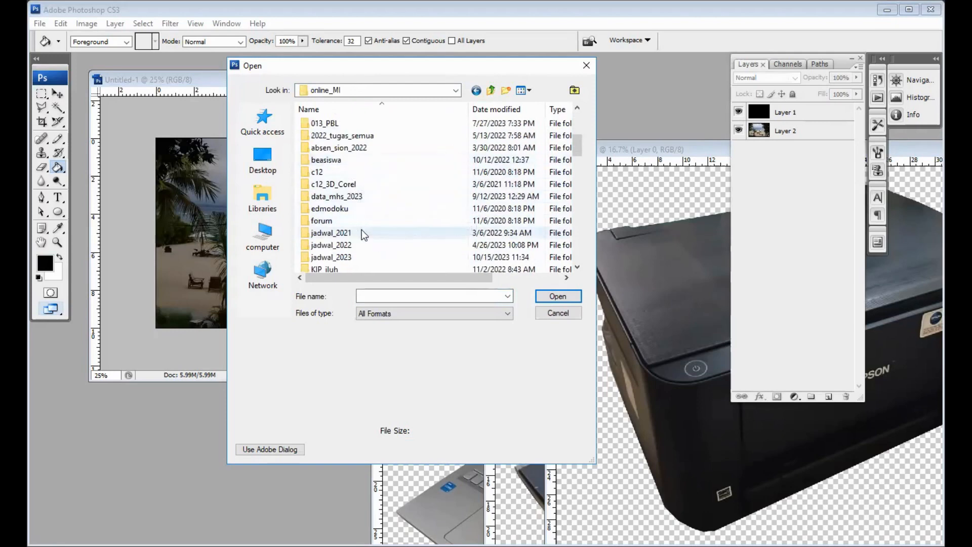
pyautogui.scroll(4, 369, 197)
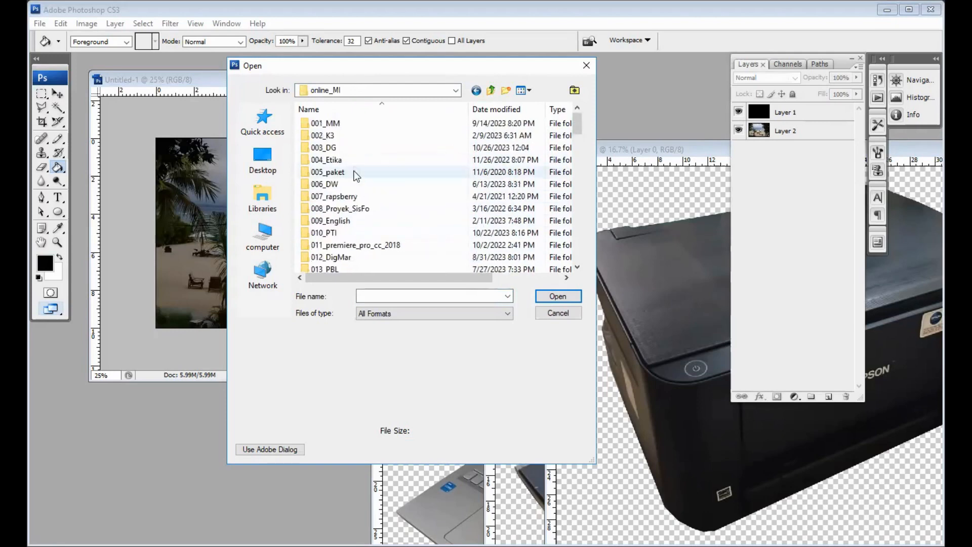
pyautogui.doubleClick(352, 146)
pyautogui.scroll(-5, 359, 203)
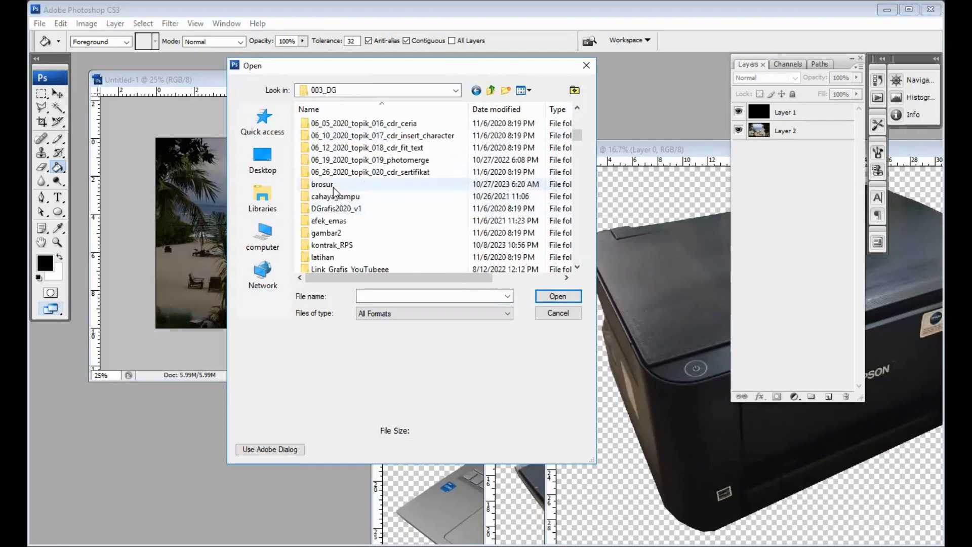
pyautogui.doubleClick(333, 186)
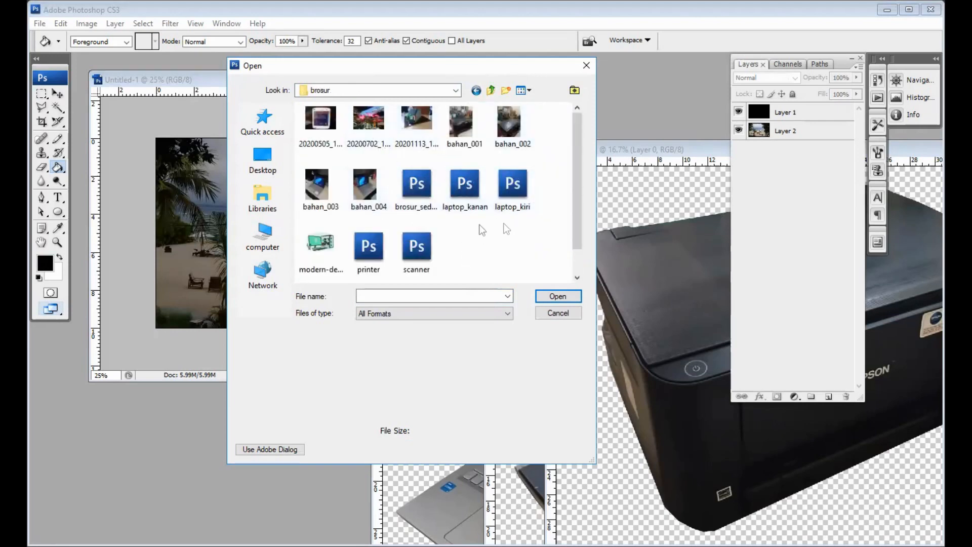
# Preview brosur_sederhana in the brosur folder, cancel opening a file, and look through the recent files list.
pyautogui.click(416, 190)
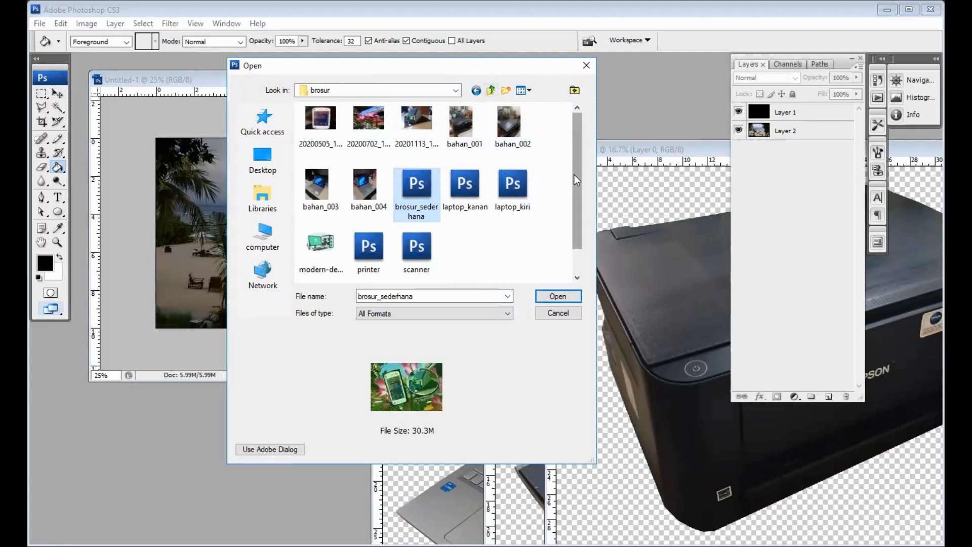
pyautogui.click(490, 92)
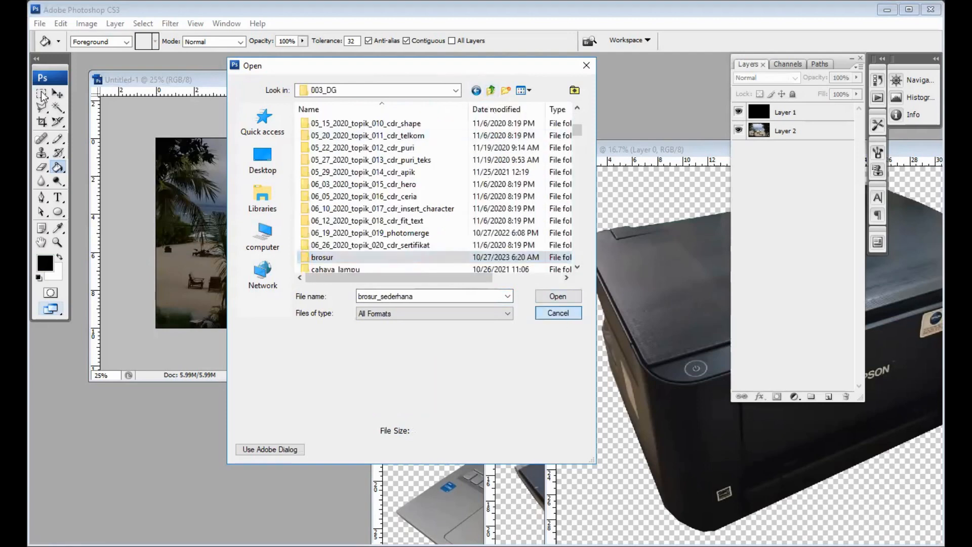
pyautogui.click(559, 313)
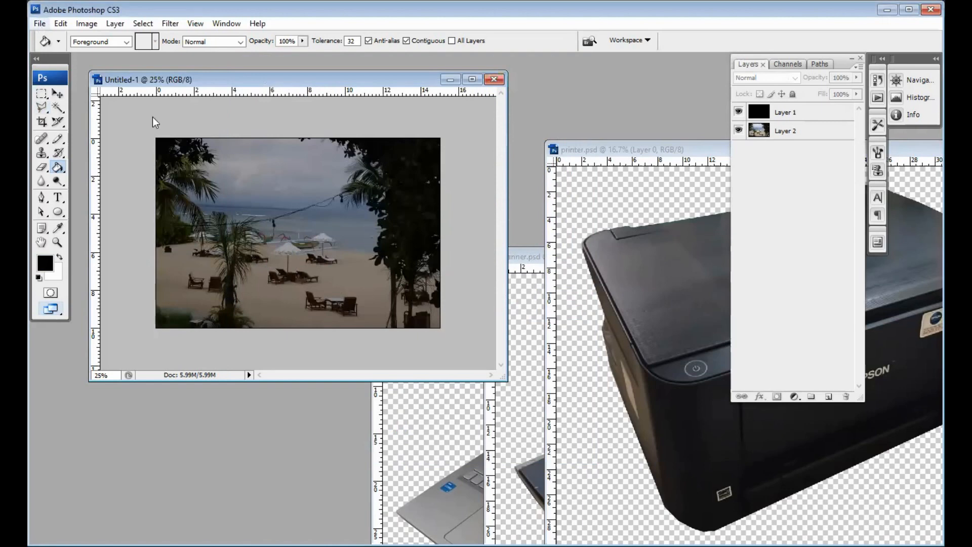
pyautogui.click(39, 23)
pyautogui.moveTo(179, 100)
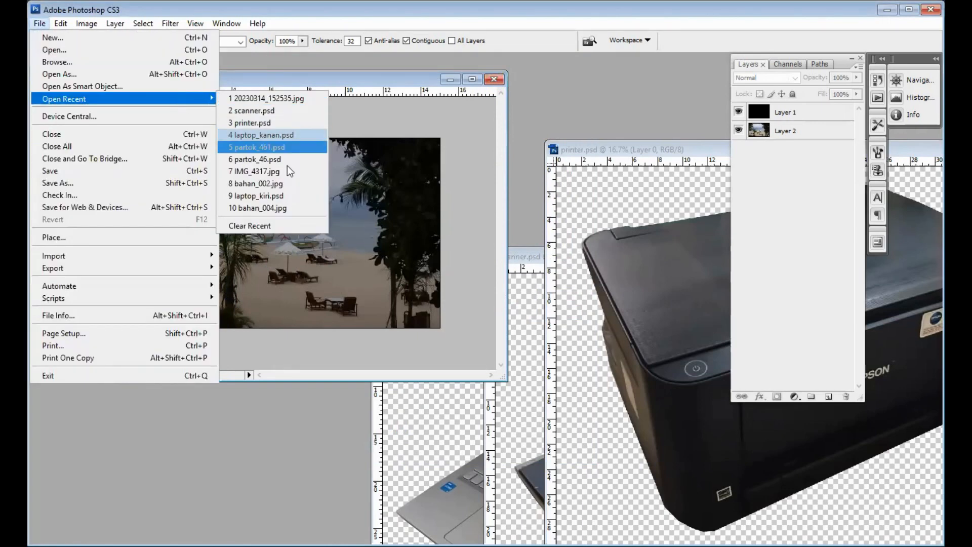
pyautogui.click(574, 111)
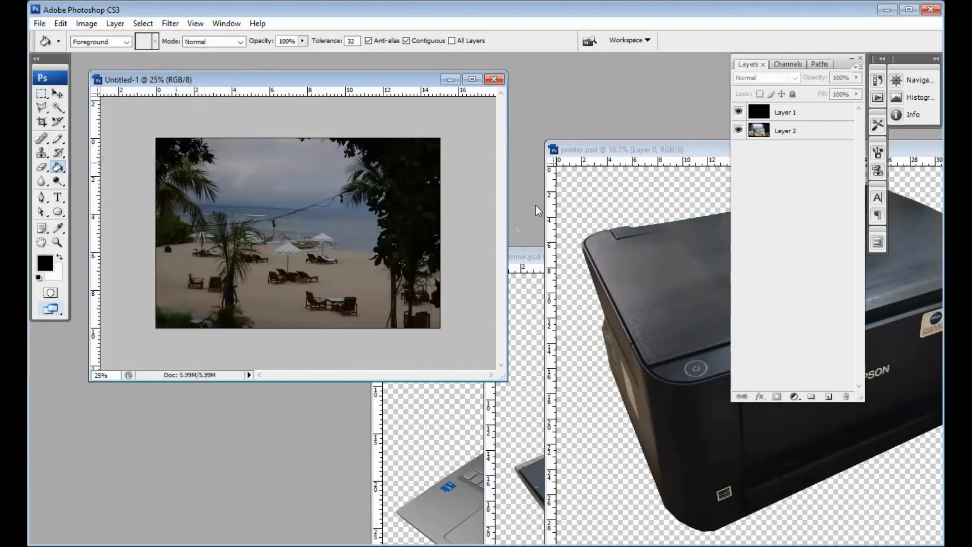
# Copy the printer cutout from printer.psd into the brochure document and scale it to 14% over the beach photo.
pyautogui.click(57, 94)
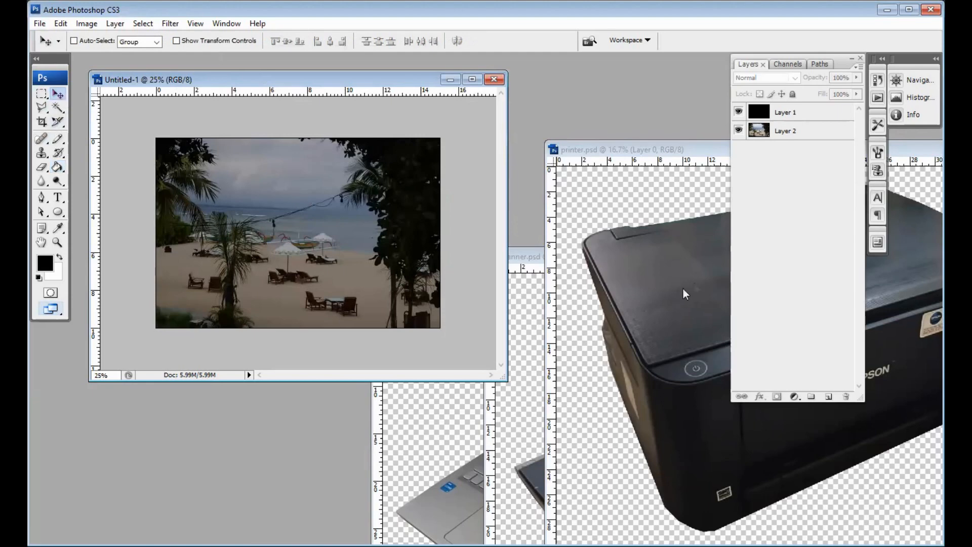
pyautogui.moveTo(679, 276); pyautogui.dragTo(271, 252)
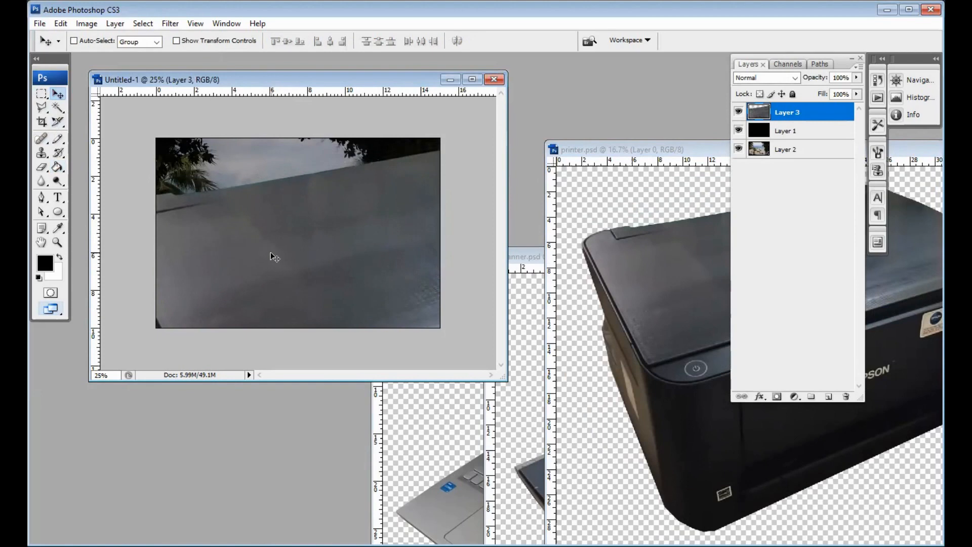
pyautogui.hotkey('ctrl', 't')
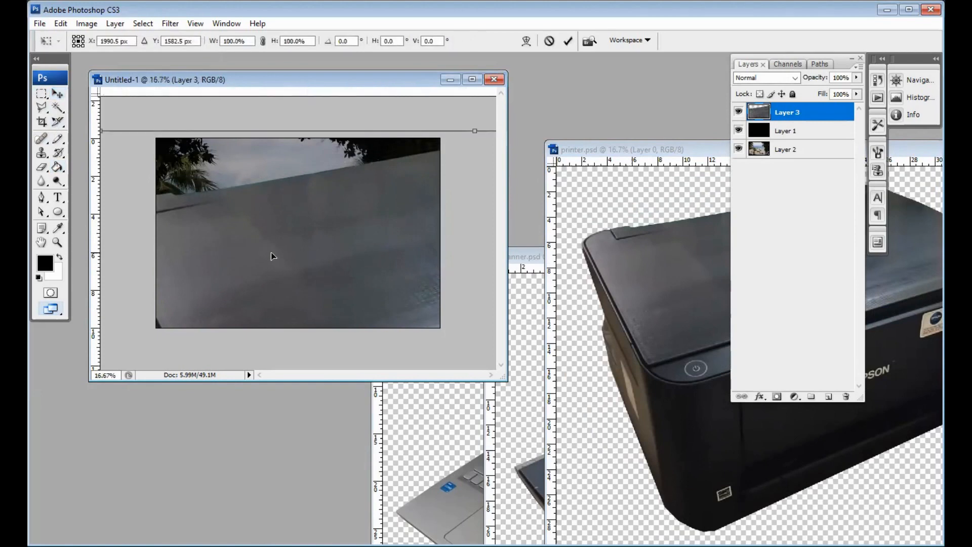
pyautogui.hotkey('ctrl', '-')
pyautogui.hotkey('ctrl', '-')
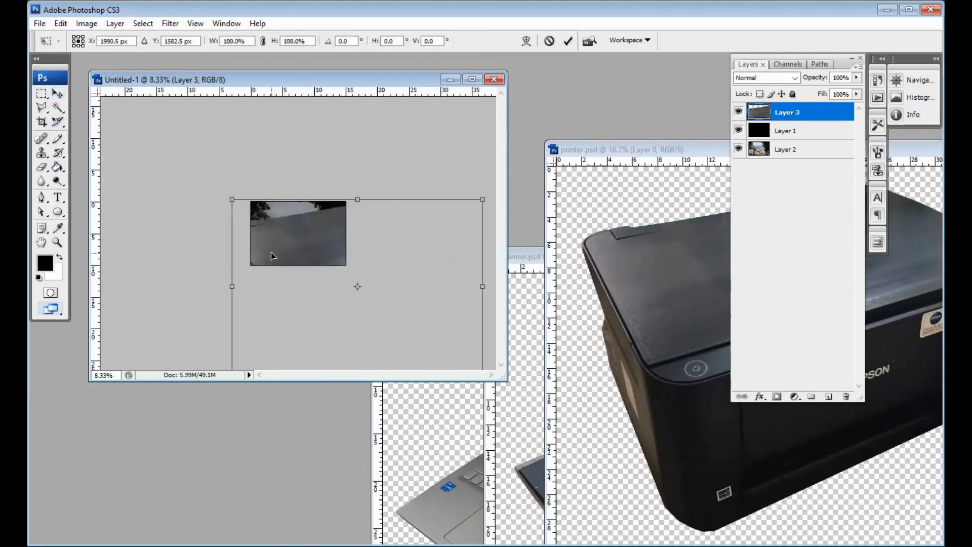
pyautogui.moveTo(485, 198); pyautogui.dragTo(314, 223)
pyautogui.press('Return')
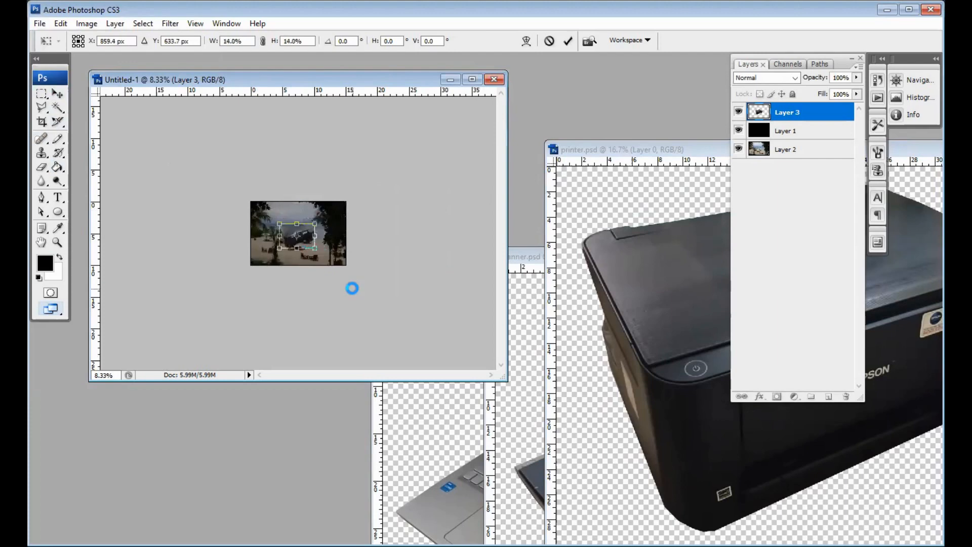
# Close printer.psd and copy the scanner cutout from scanner.psd into the brochure document.
pyautogui.click(637, 148)
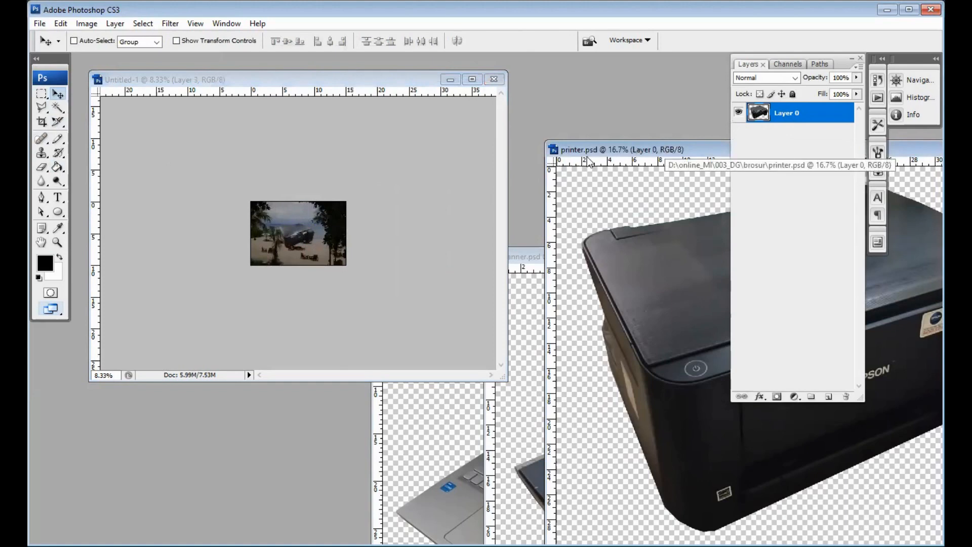
pyautogui.hotkey('ctrl', 'w')
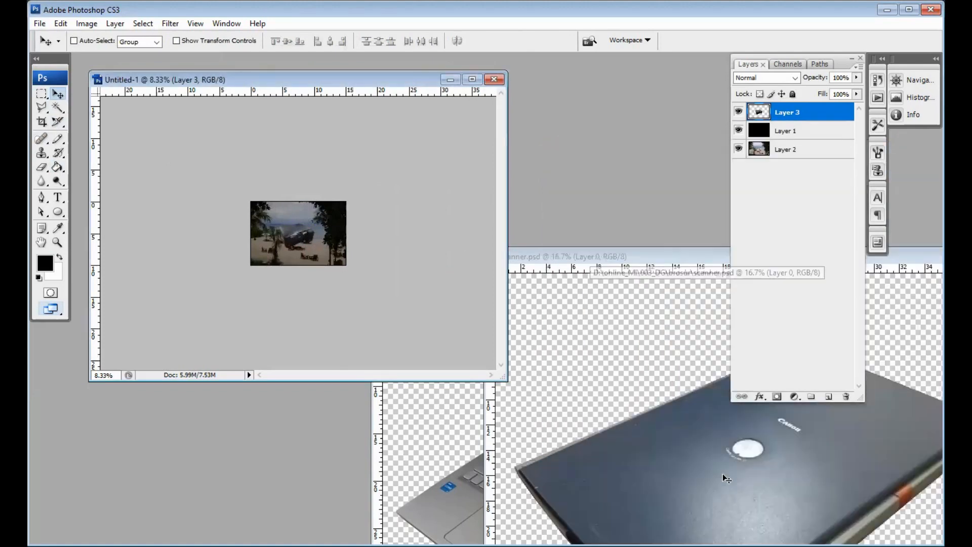
pyautogui.moveTo(722, 473); pyautogui.dragTo(277, 220)
pyautogui.moveTo(290, 255); pyautogui.dragTo(291, 255)
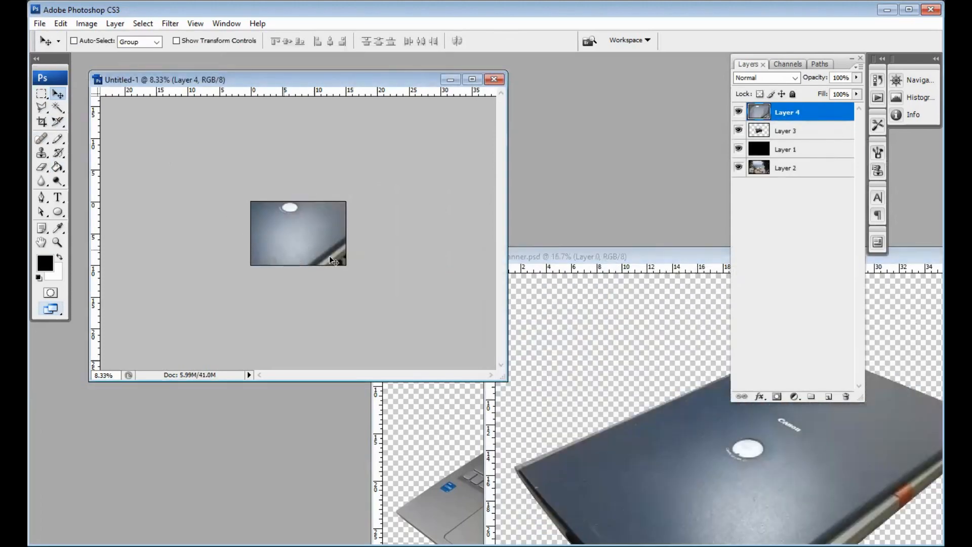
# Scale the scanner cutout to 24.8% near the centre of the beach photo and close scanner.psd.
pyautogui.hotkey('ctrl', 't')
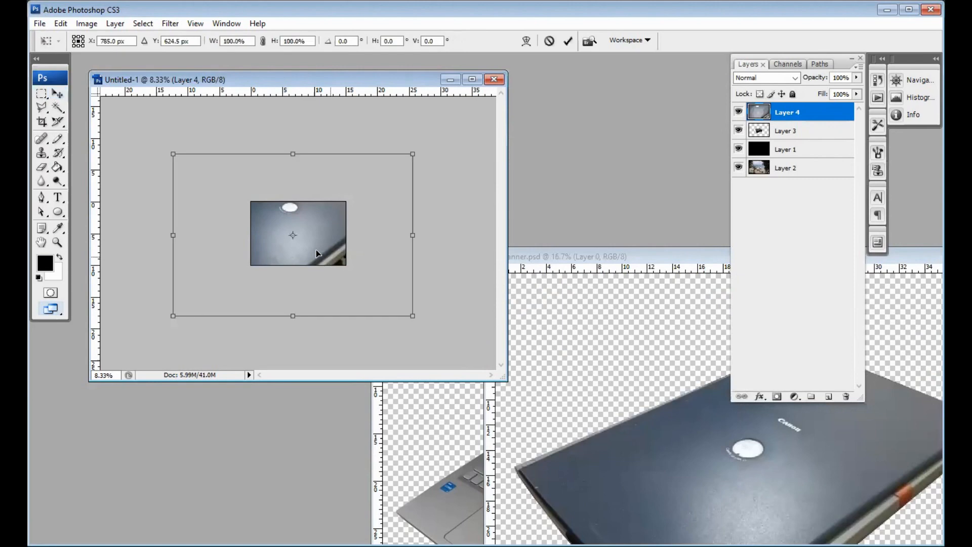
pyautogui.moveTo(265, 243); pyautogui.dragTo(269, 251)
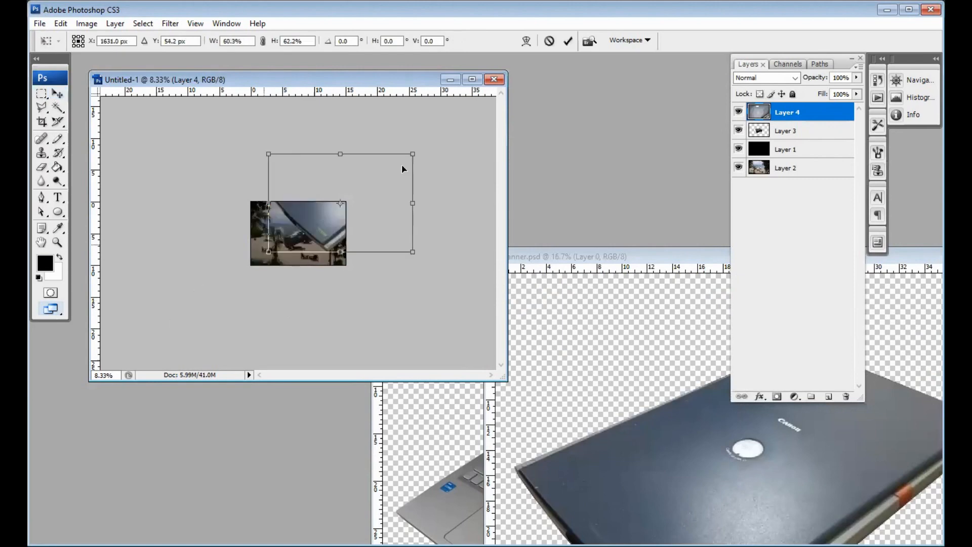
pyautogui.moveTo(336, 196); pyautogui.dragTo(329, 211)
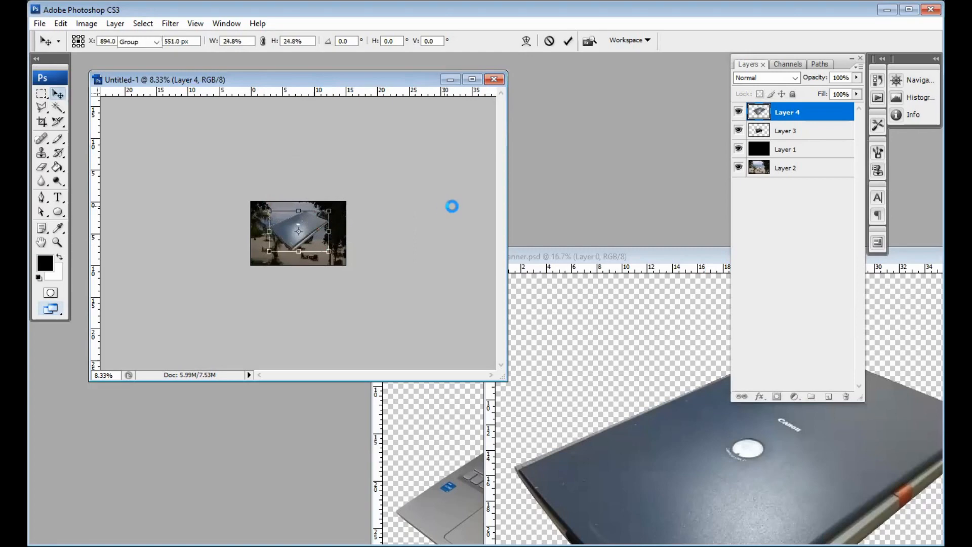
pyautogui.press('Return')
pyautogui.click(590, 259)
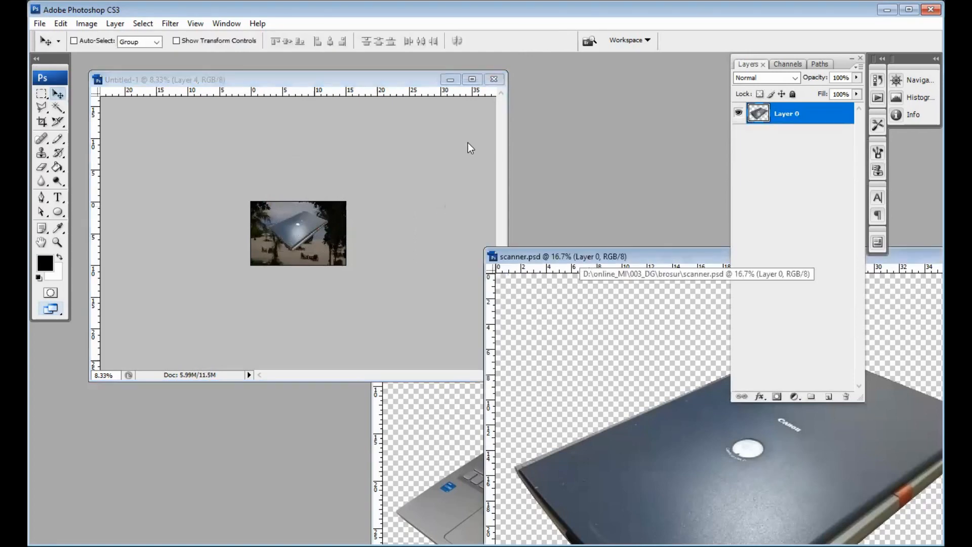
pyautogui.hotkey('ctrl', 'w')
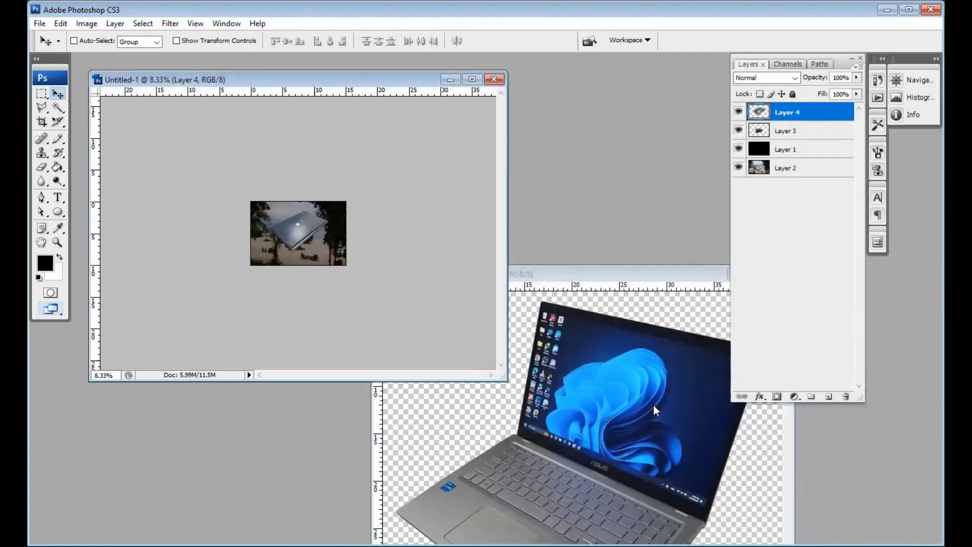
# Copy the laptop cutout into the brochure document and close laptop_kanan.psd.
pyautogui.click(556, 409)
pyautogui.moveTo(298, 250); pyautogui.dragTo(293, 223)
pyautogui.click(694, 278)
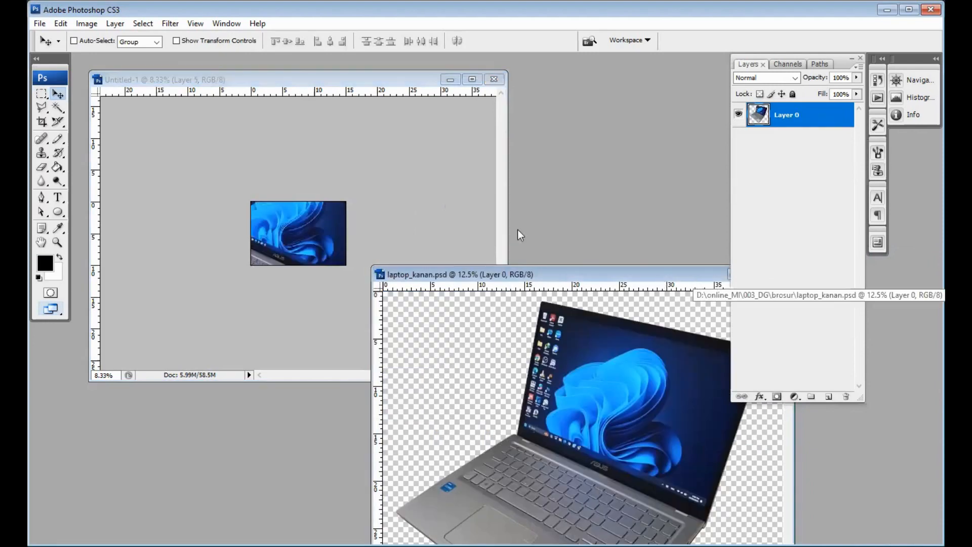
pyautogui.hotkey('ctrl', 'w')
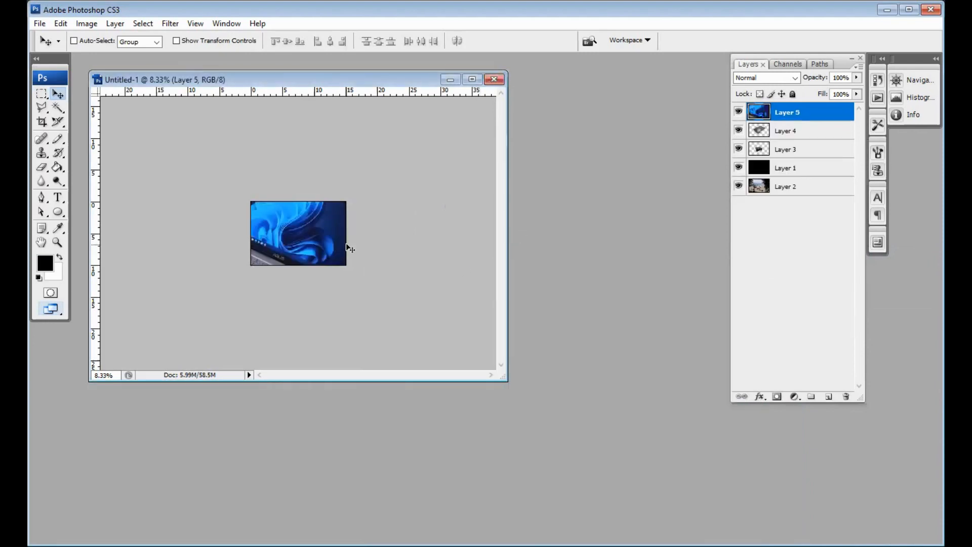
# Scale down the laptop cutout and place it in the lower-right corner of the beach photo.
pyautogui.hotkey('ctrl', 't')
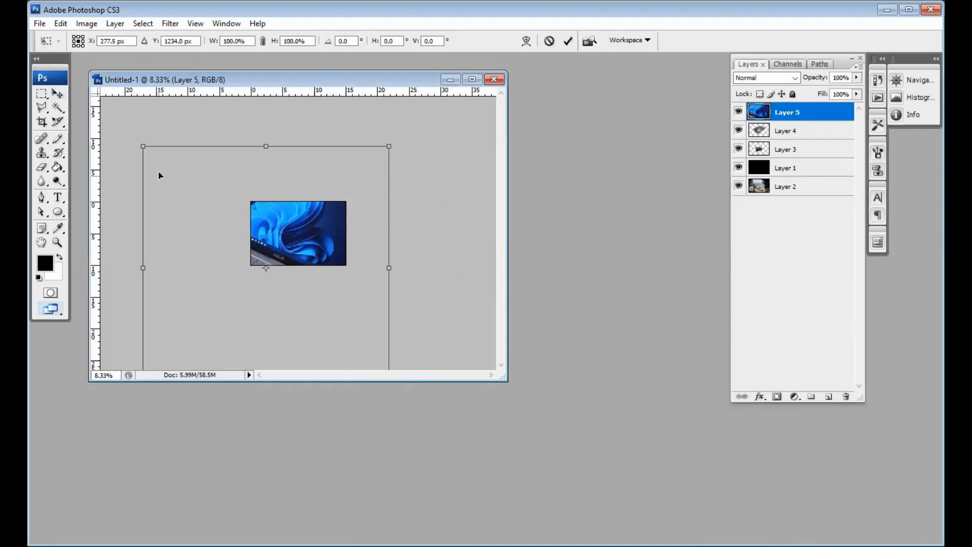
pyautogui.moveTo(201, 186); pyautogui.dragTo(298, 266)
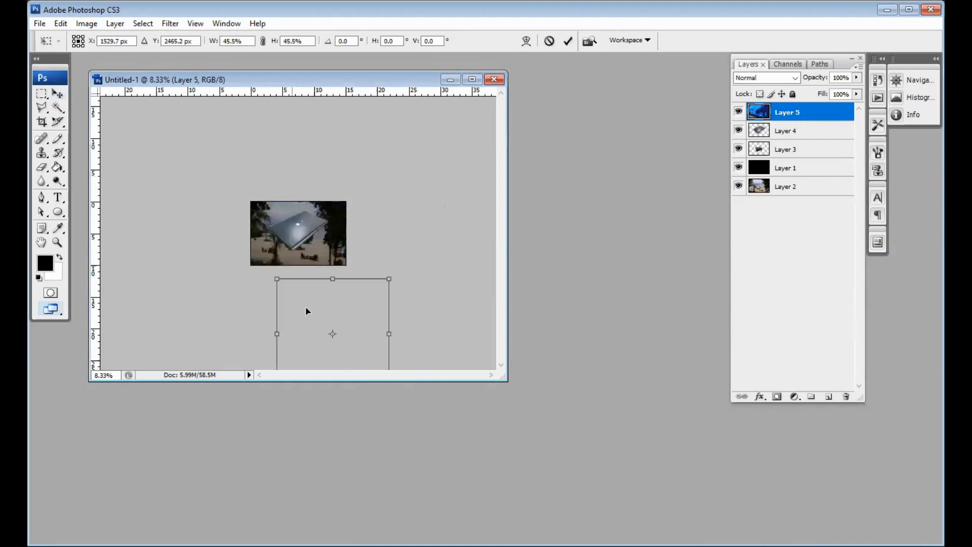
pyautogui.moveTo(307, 308); pyautogui.dragTo(298, 221)
pyautogui.moveTo(349, 280); pyautogui.dragTo(351, 252)
pyautogui.press('Return')
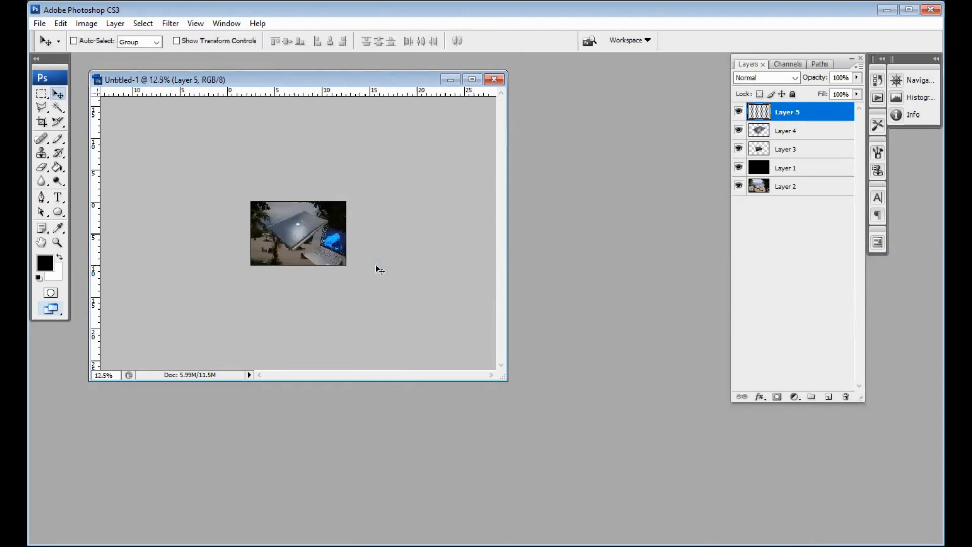
# Darken the background by setting the fill of the black Layer 1 to 79%.
pyautogui.hotkey('ctrl', '+')
pyautogui.hotkey('ctrl', '+')
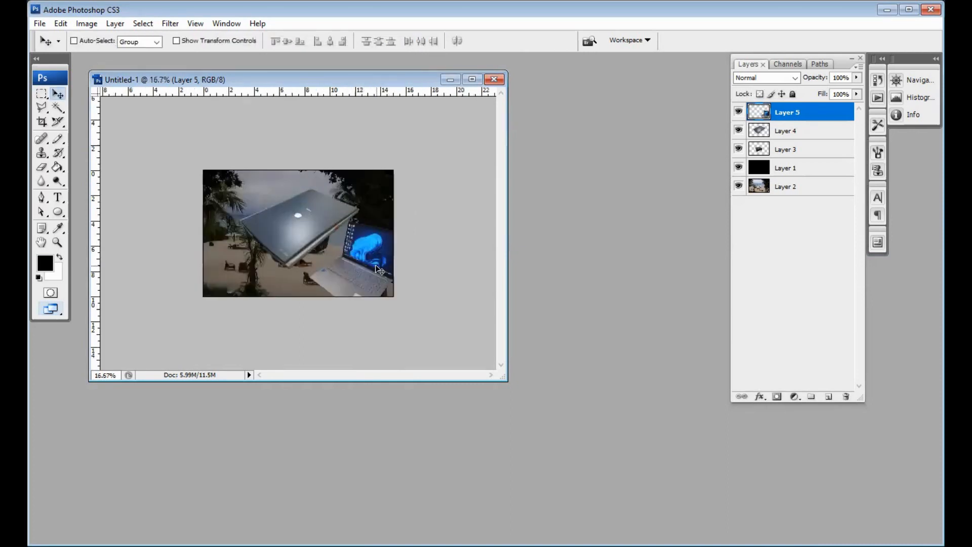
pyautogui.hotkey('ctrl', '+')
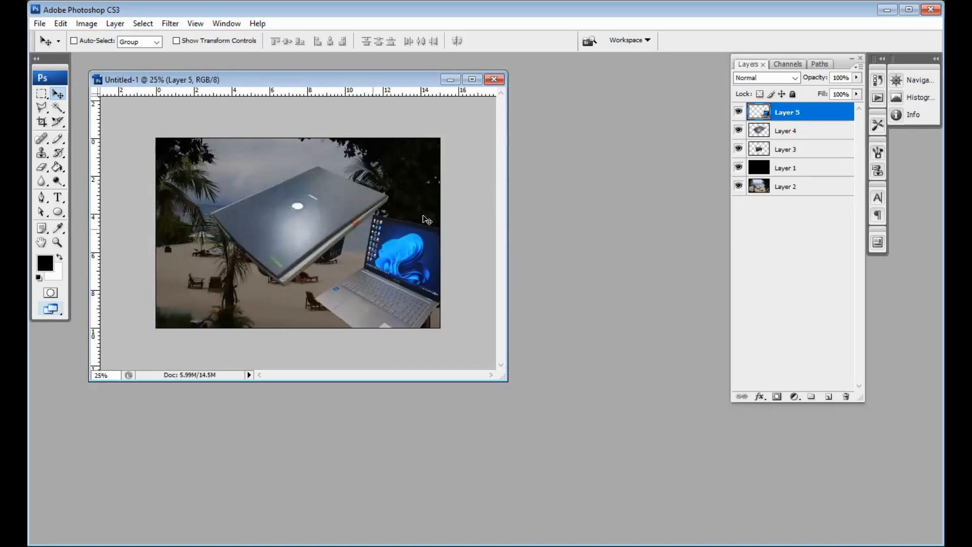
pyautogui.click(803, 169)
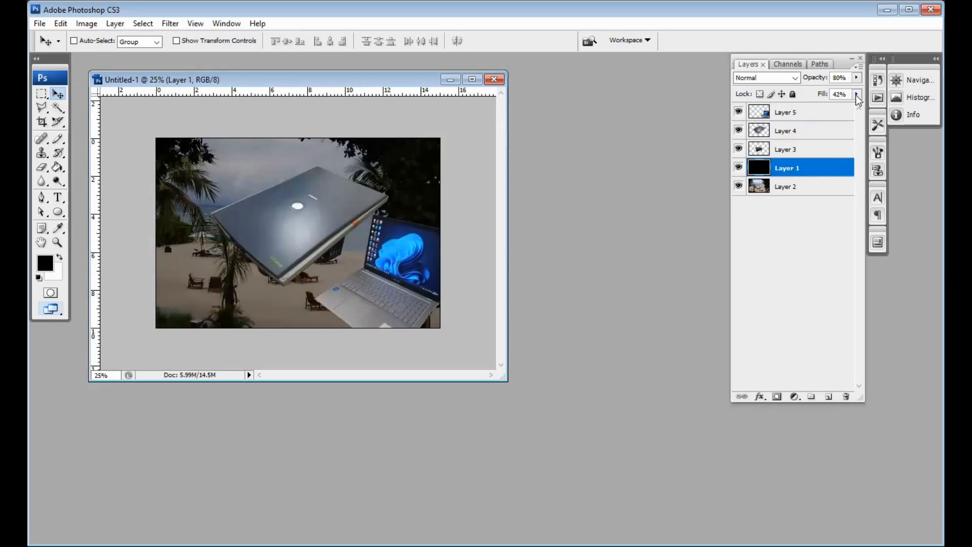
pyautogui.moveTo(841, 108); pyautogui.dragTo(853, 111)
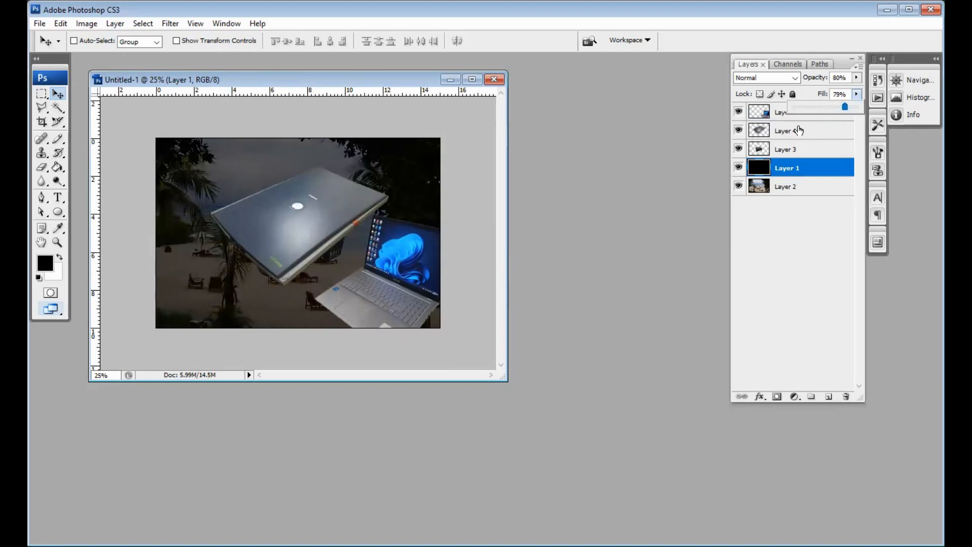
# Scale the scanner cutout on Layer 4 to 59.2% and place it just left of the laptop in the lower half.
pyautogui.click(799, 132)
pyautogui.moveTo(300, 206); pyautogui.dragTo(248, 233)
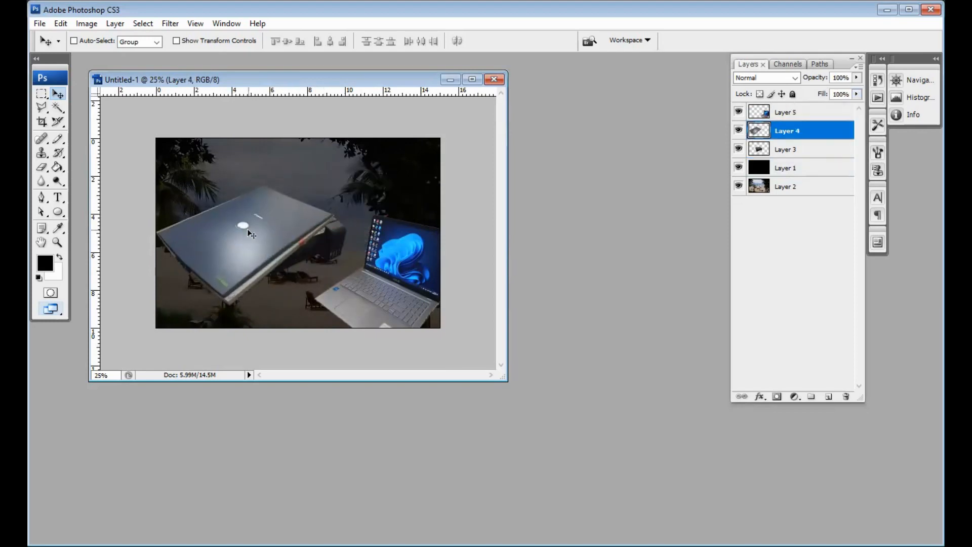
pyautogui.hotkey('ctrl', 't')
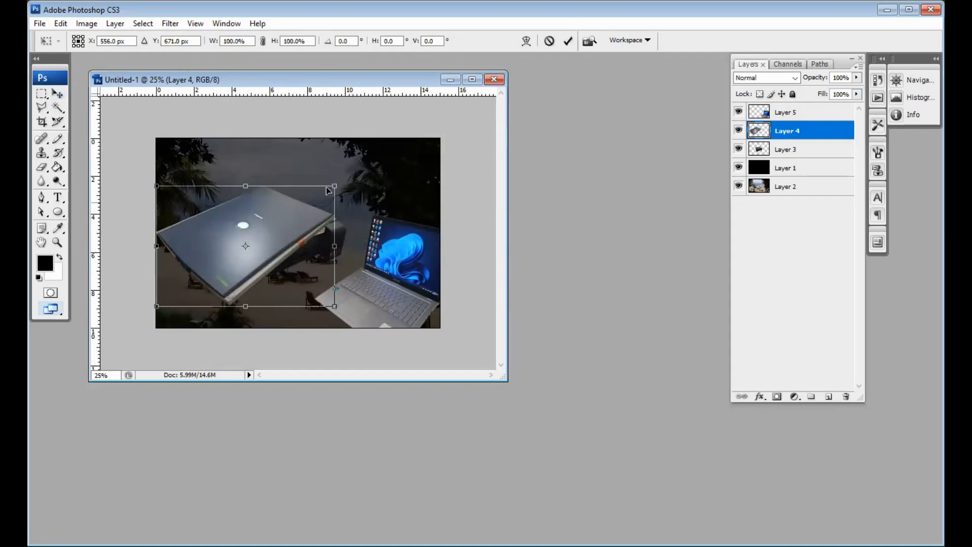
pyautogui.moveTo(327, 190); pyautogui.dragTo(310, 282)
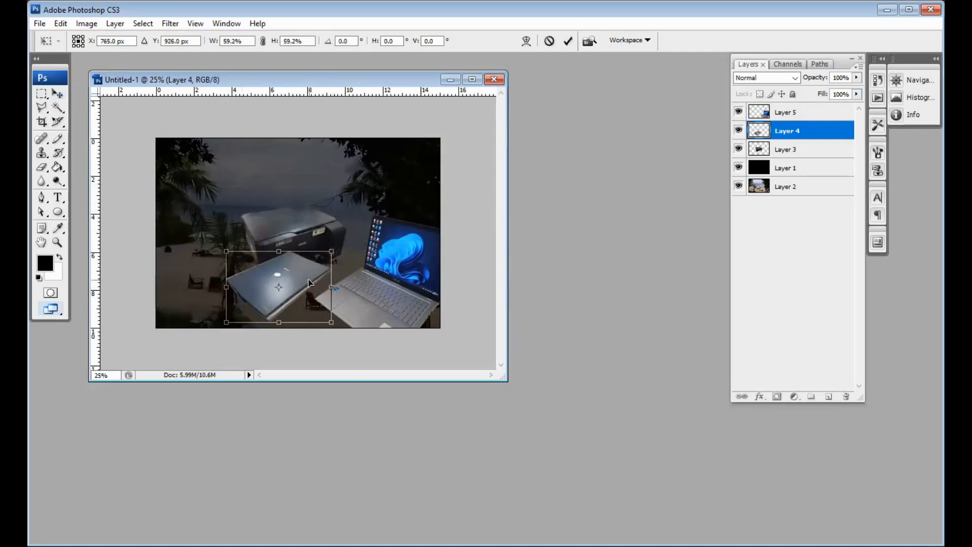
pyautogui.press('Return')
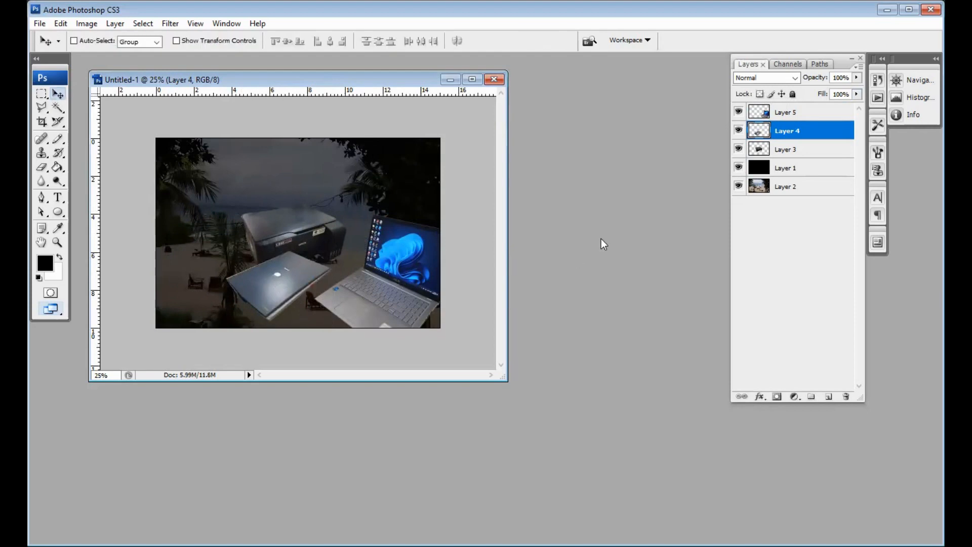
# Move the printer cutout on Layer 3 to the left side of the photo, above and left of the scanner.
pyautogui.click(788, 150)
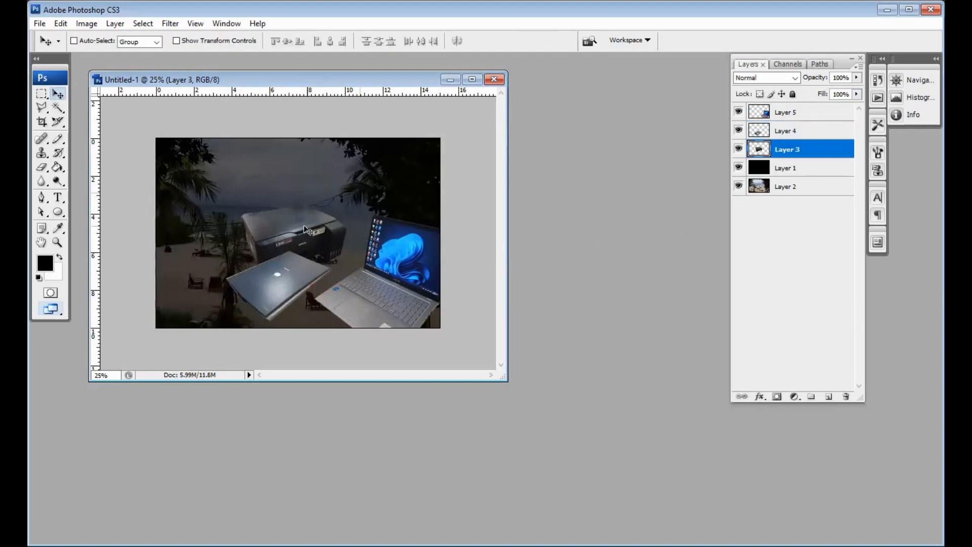
pyautogui.moveTo(250, 240); pyautogui.dragTo(229, 223)
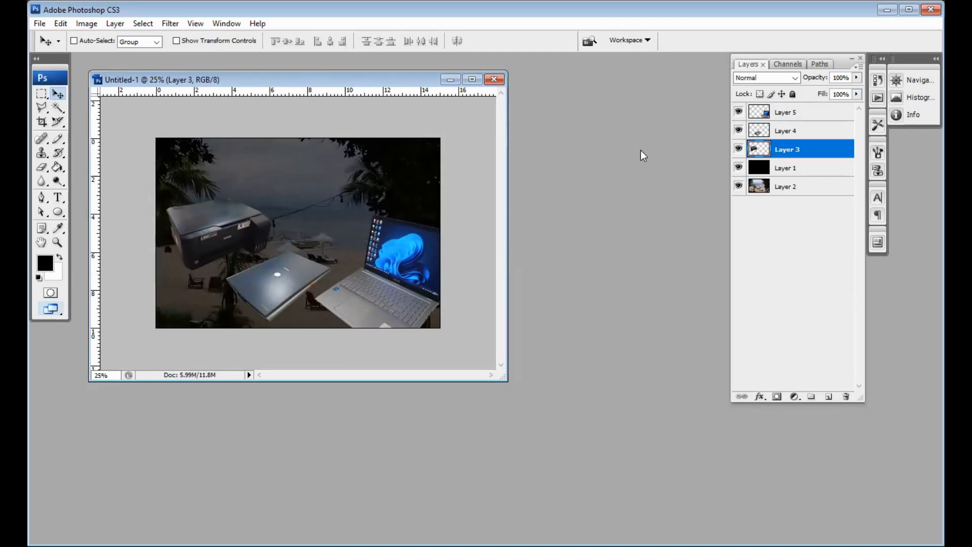
# Add an Outer Glow to the printer's Layer 3 with Normal blend mode and 100% opacity.
pyautogui.rightClick(812, 154)
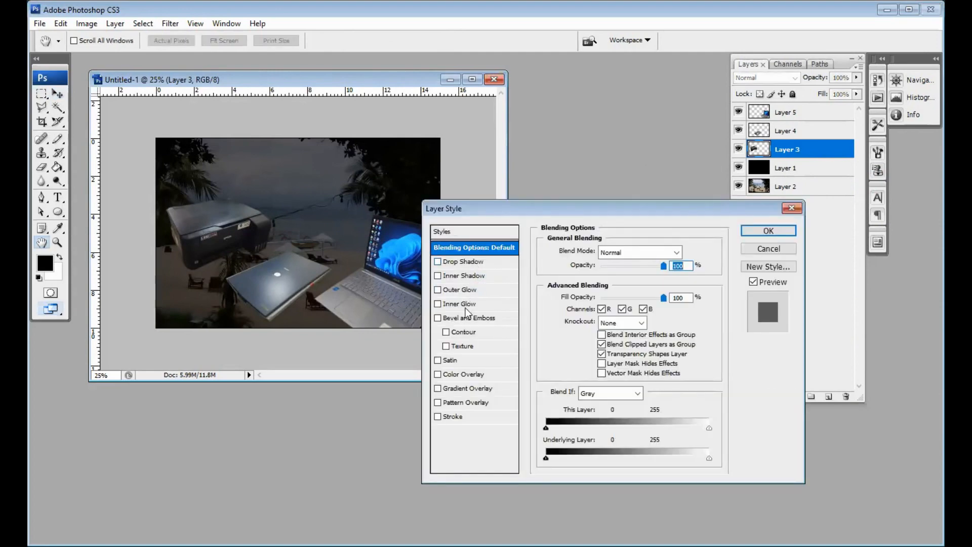
pyautogui.click(475, 291)
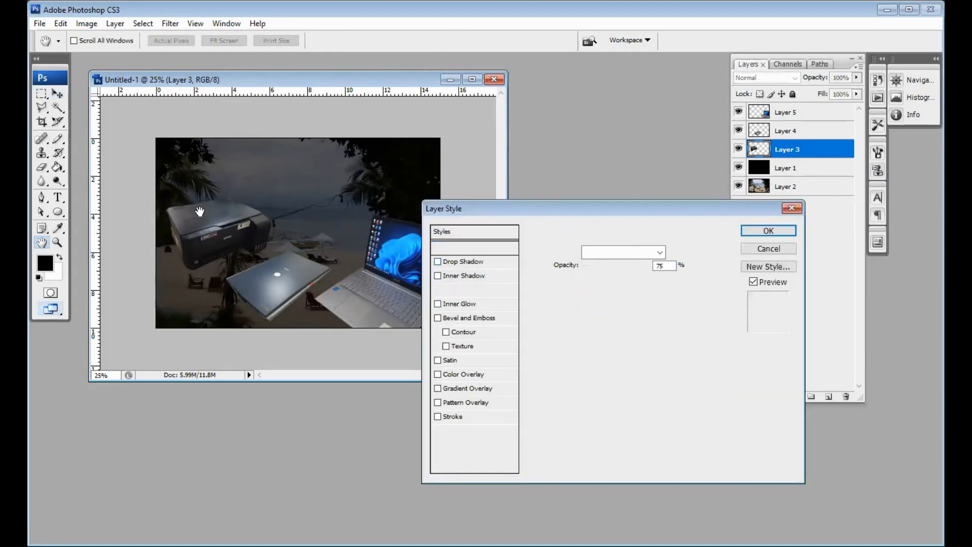
pyautogui.click(604, 252)
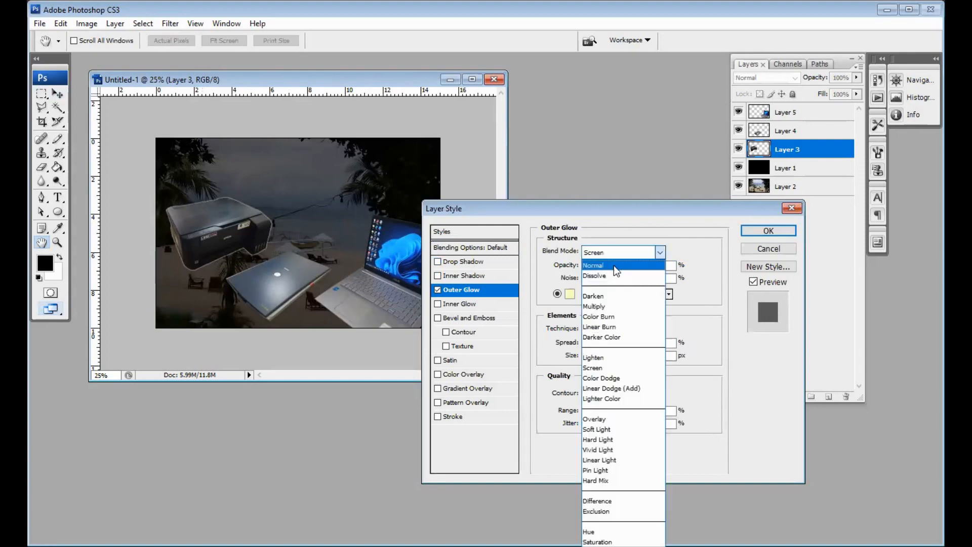
pyautogui.click(615, 267)
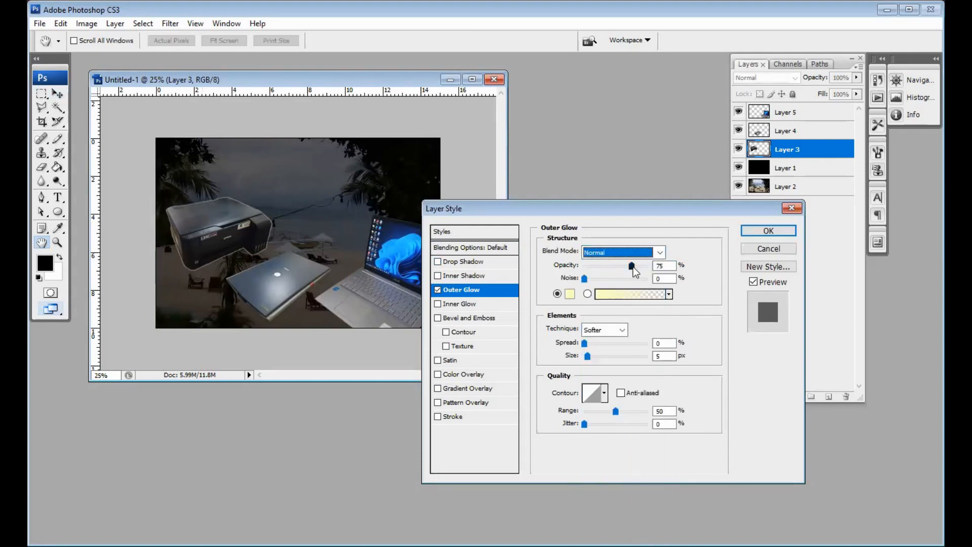
pyautogui.press('Tab')
# Make the printer's Outer Glow white (ffffff) with 100% spread and a size of 3 px.
pyautogui.click(568, 294)
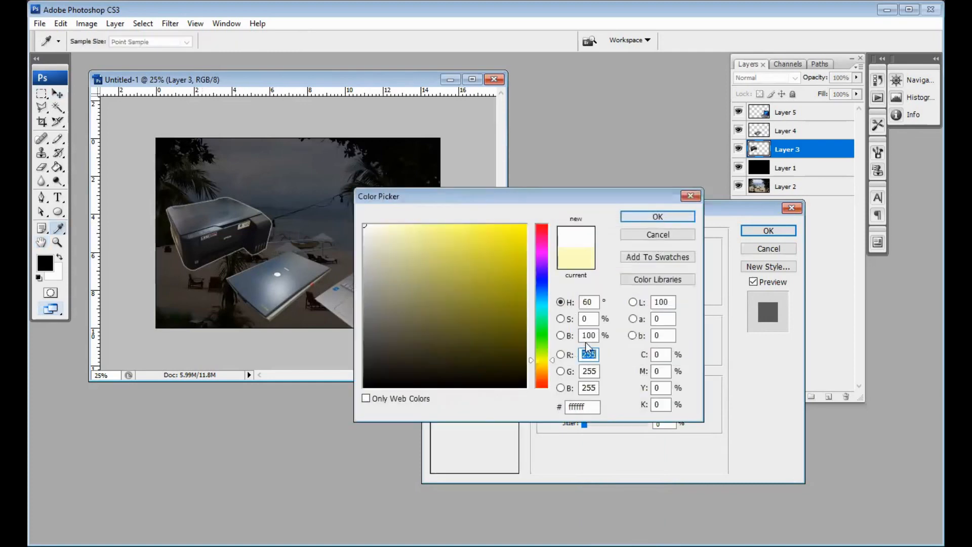
pyautogui.press('Return')
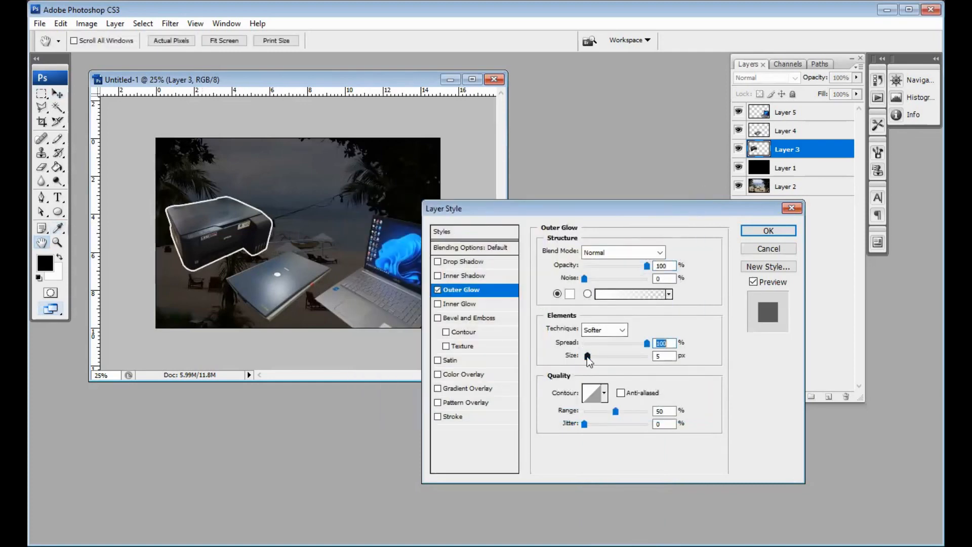
pyautogui.moveTo(588, 356); pyautogui.dragTo(584, 356)
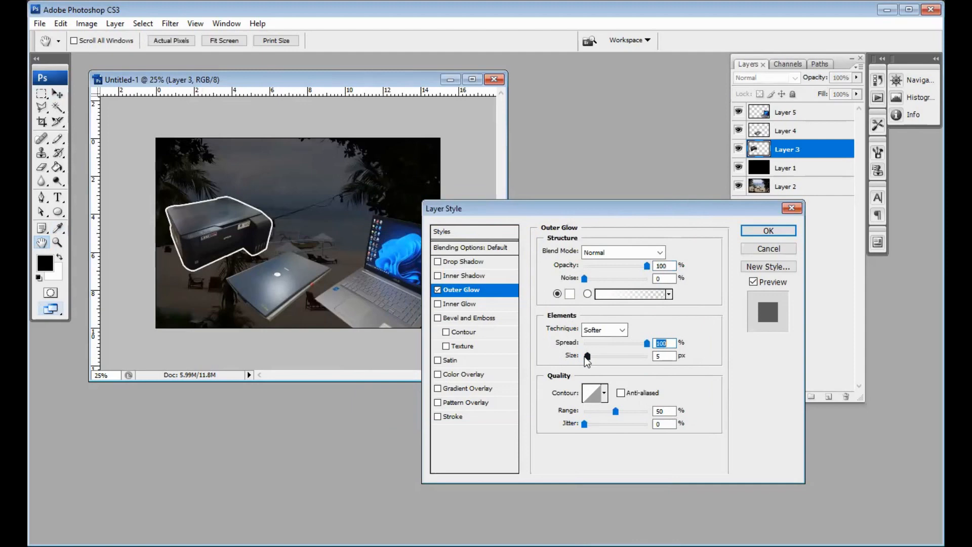
pyautogui.doubleClick(658, 356)
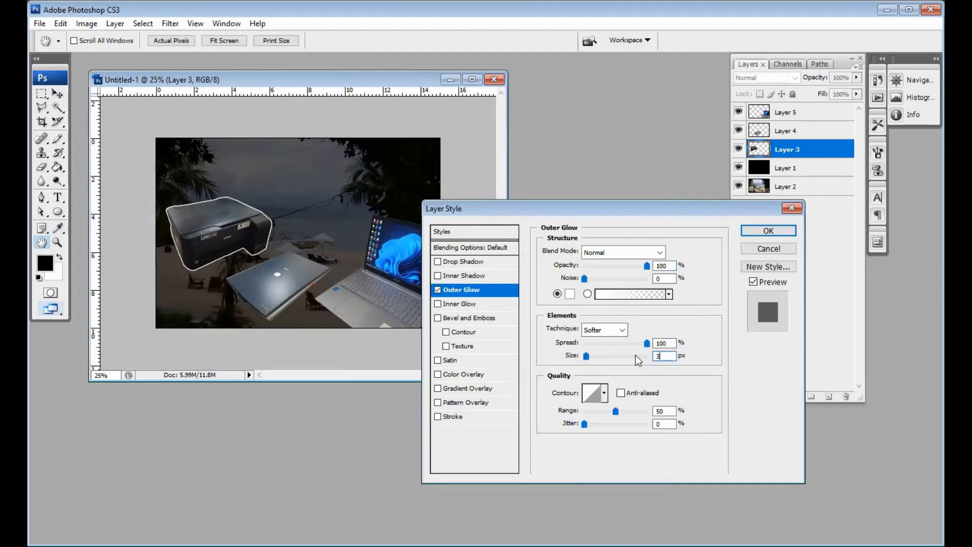
pyautogui.click(776, 233)
# Add an Outer Glow to the scanner's Layer 4 with Normal blend mode and 100% opacity.
pyautogui.rightClick(790, 133)
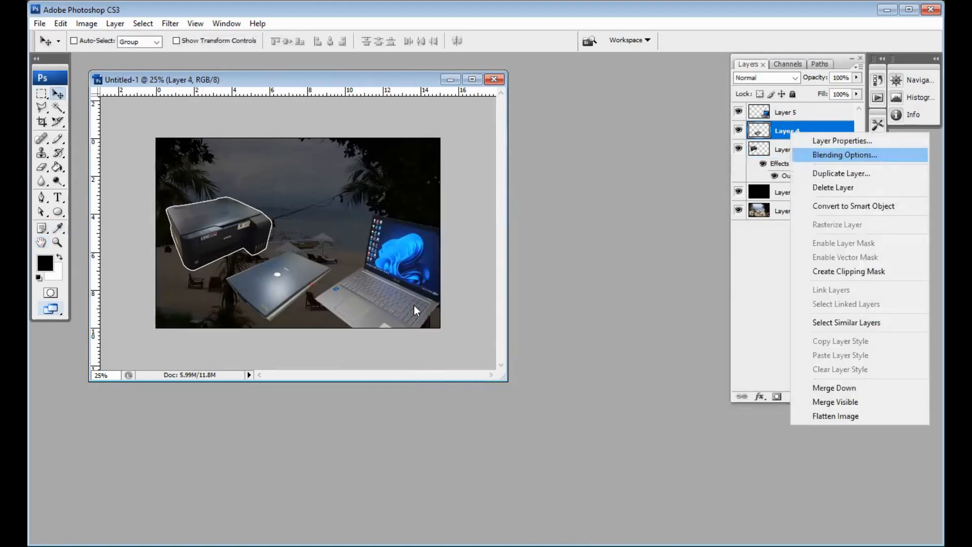
pyautogui.press('Return')
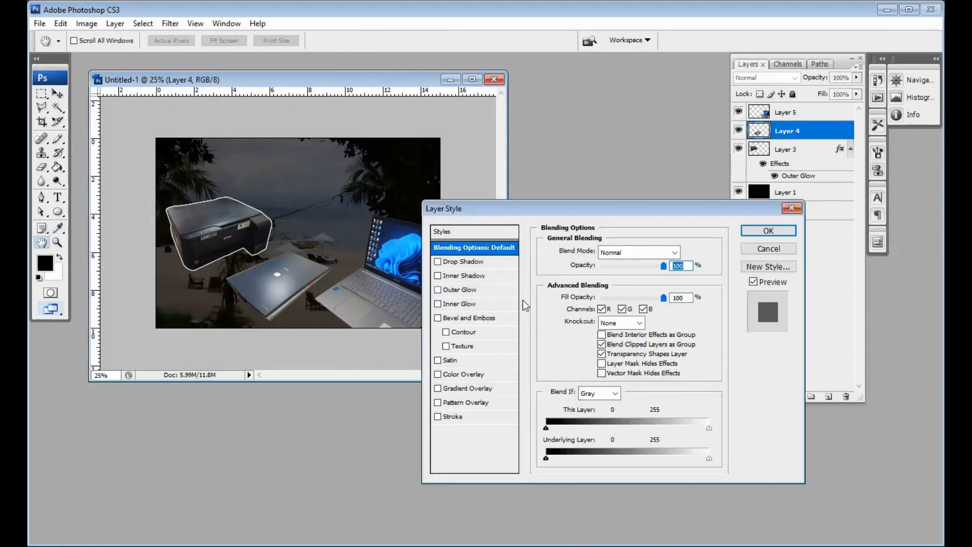
pyautogui.click(461, 290)
pyautogui.click(624, 253)
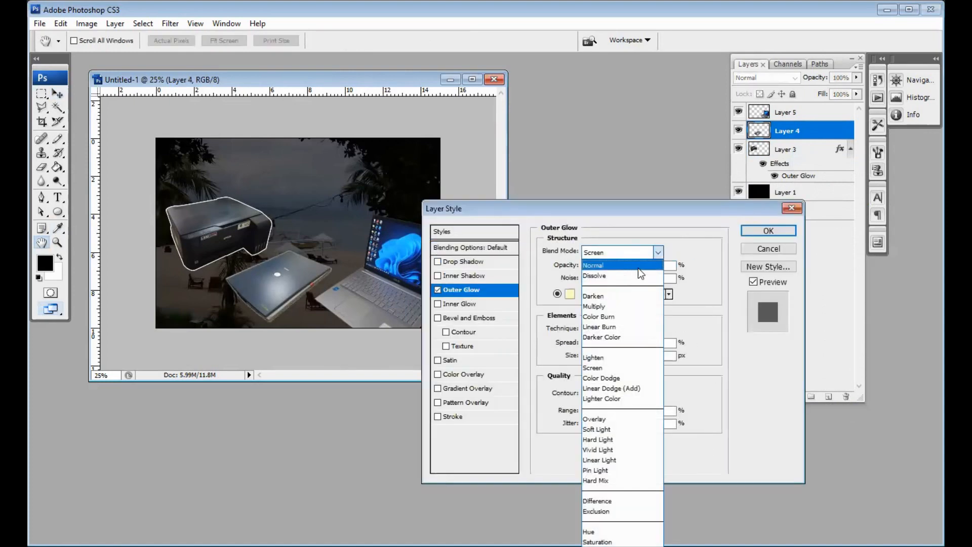
pyautogui.click(634, 265)
pyautogui.moveTo(633, 266); pyautogui.dragTo(642, 267)
# Make the scanner's Outer Glow white (ffffff) with 100% spread and a size of 3 px.
pyautogui.click(566, 295)
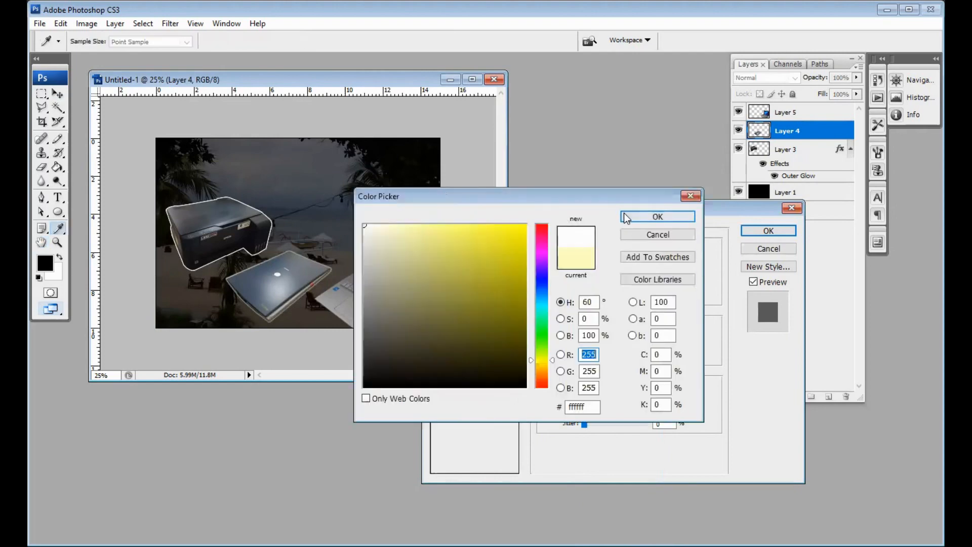
pyautogui.click(627, 218)
pyautogui.moveTo(584, 345); pyautogui.dragTo(651, 346)
pyautogui.doubleClick(662, 357)
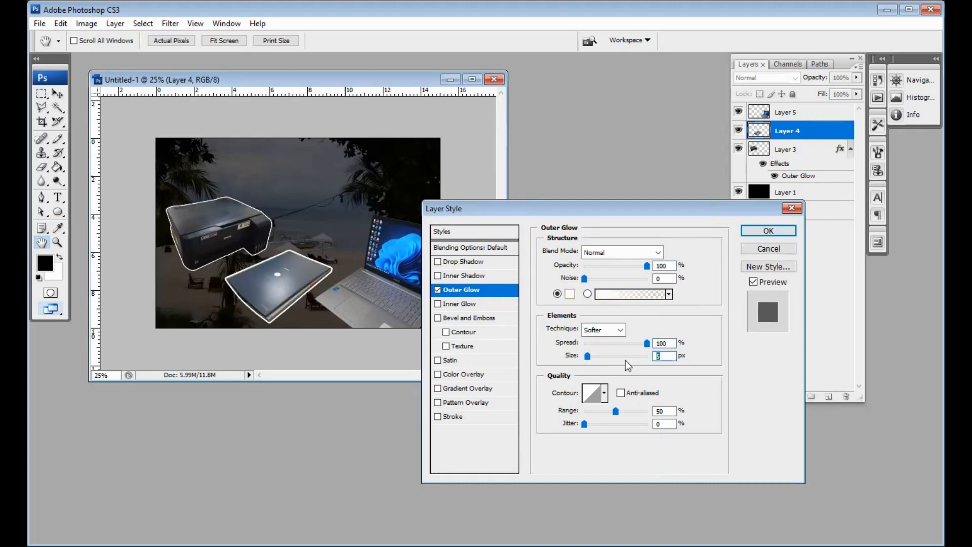
pyautogui.write('3')
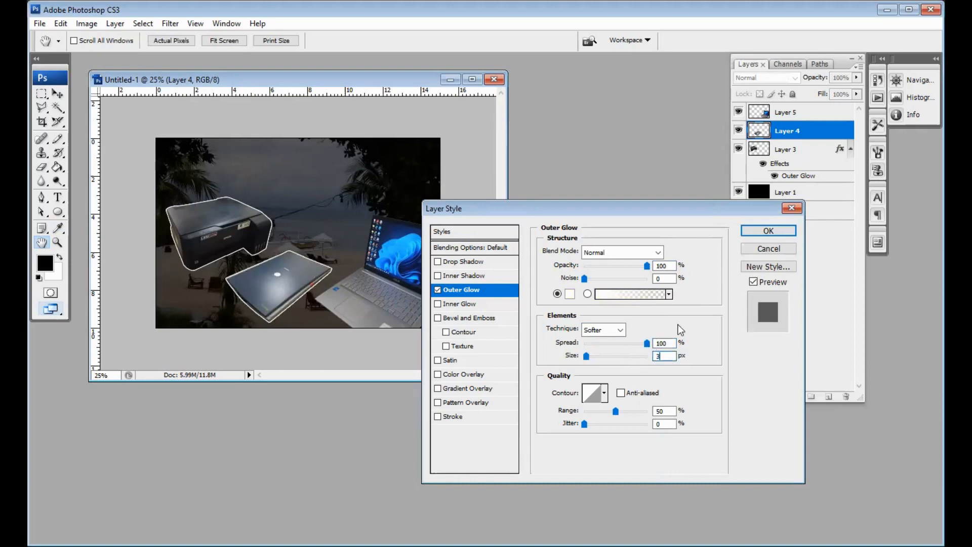
pyautogui.click(757, 234)
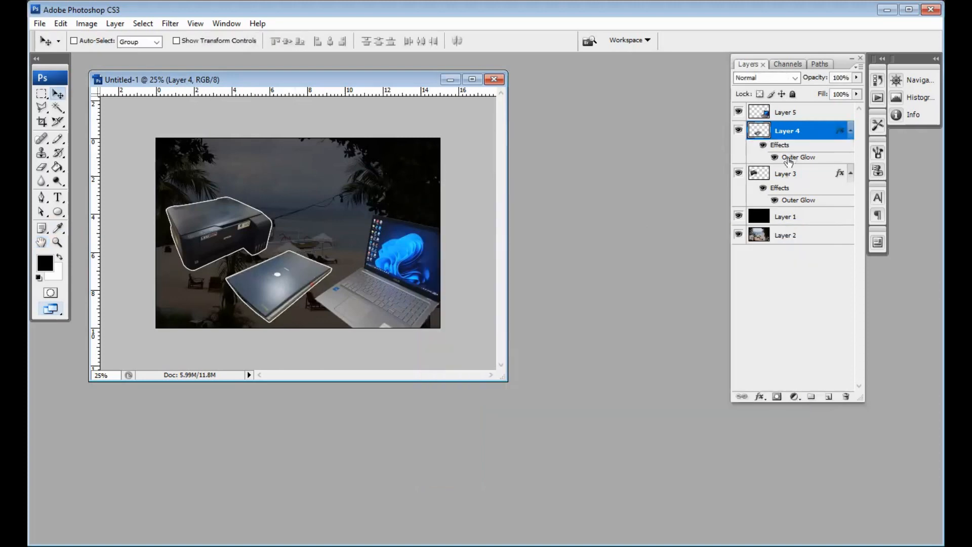
# Add a white (ffffff) Outer Glow to the laptop's Layer 5 with Normal blend mode, 100% opacity, 100% spread and 3 px size.
pyautogui.click(790, 114)
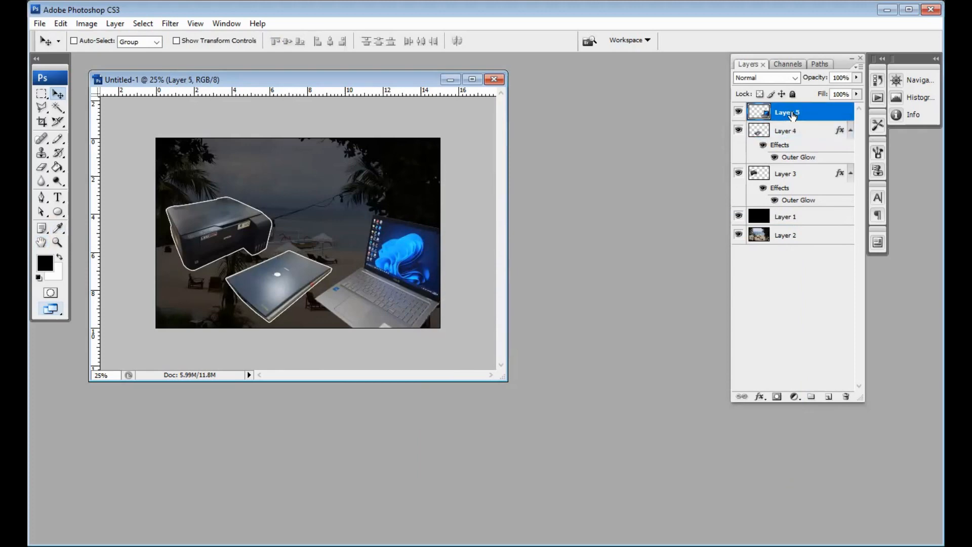
pyautogui.rightClick(791, 115)
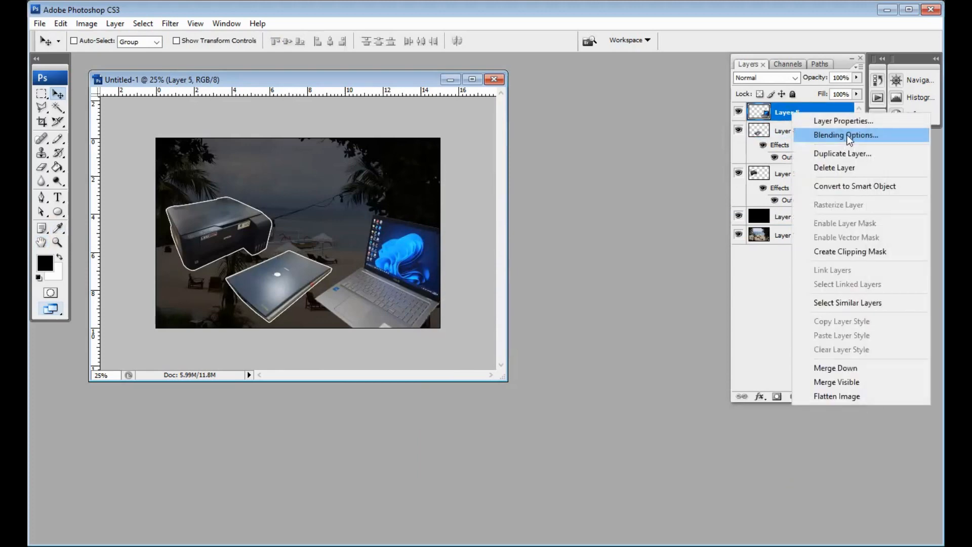
pyautogui.click(850, 135)
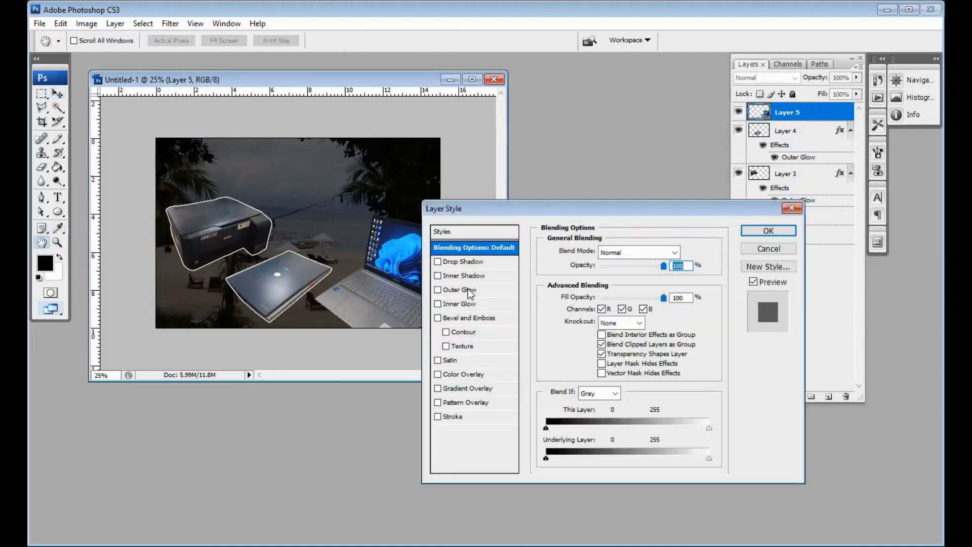
pyautogui.click(469, 290)
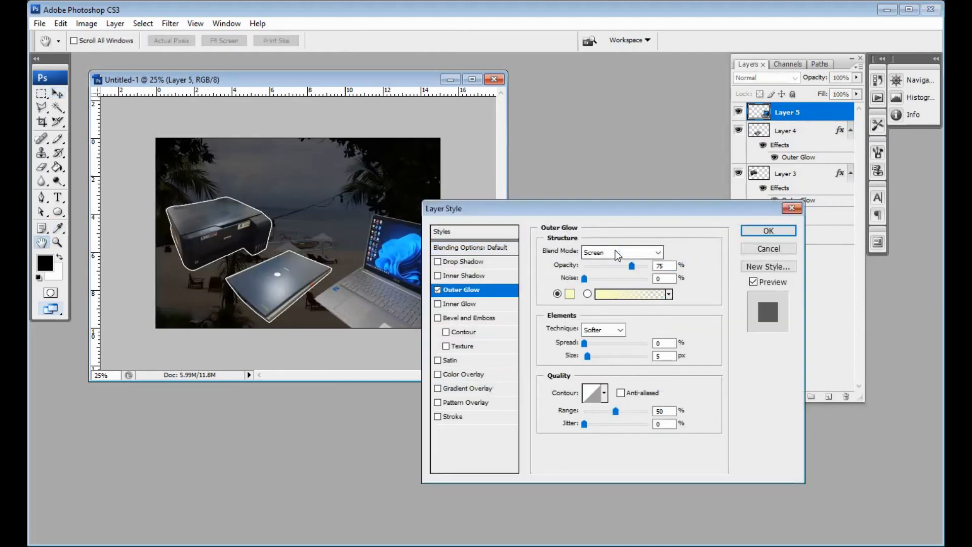
pyautogui.click(615, 251)
pyautogui.click(619, 267)
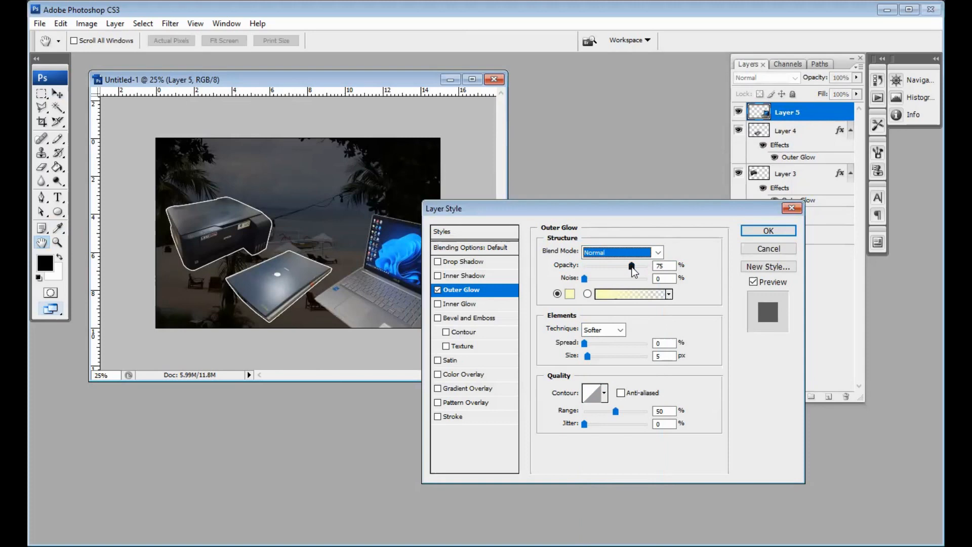
pyautogui.click(567, 295)
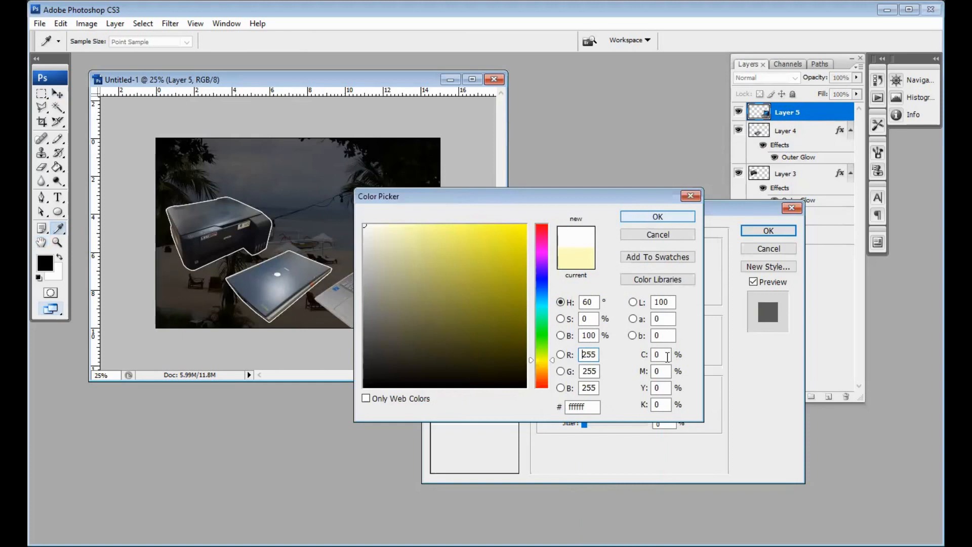
pyautogui.press('Return')
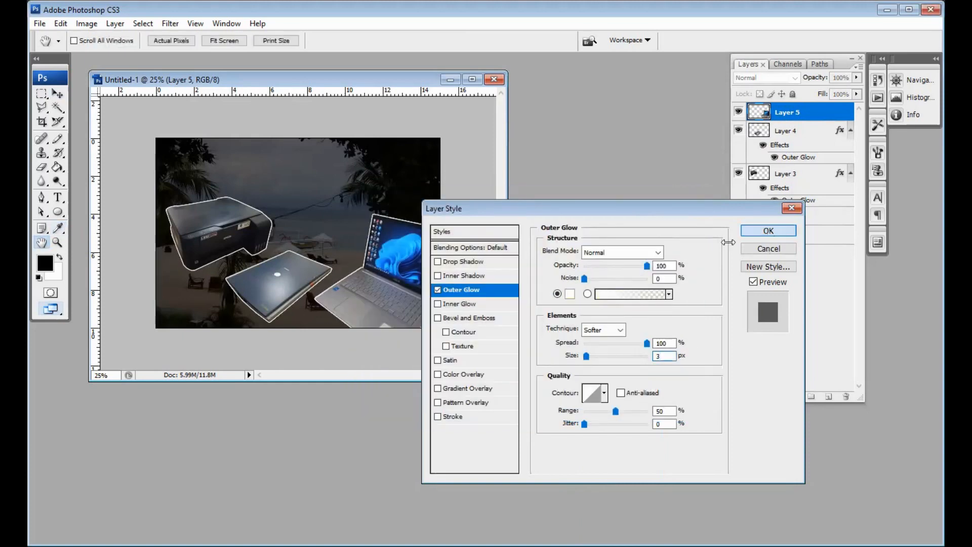
pyautogui.click(768, 231)
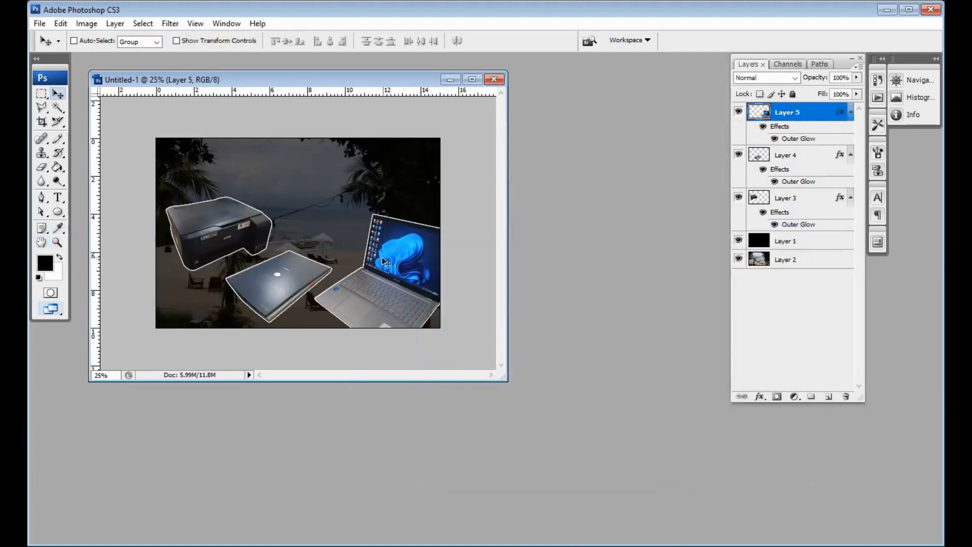
# Rearrange the cutouts along the photo's lower edge: laptop in the right corner, scanner in the middle, printer in the left corner.
pyautogui.moveTo(387, 262); pyautogui.dragTo(408, 272)
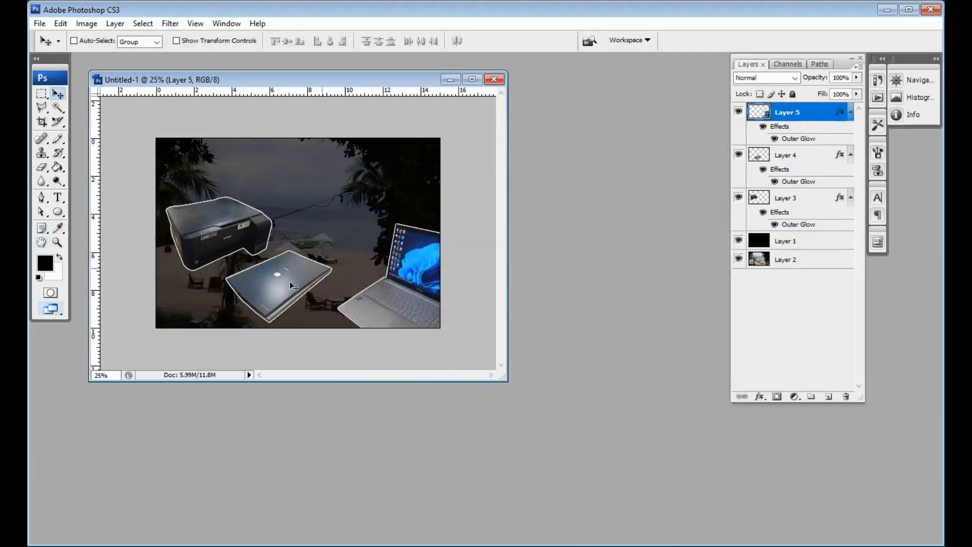
pyautogui.click(786, 155)
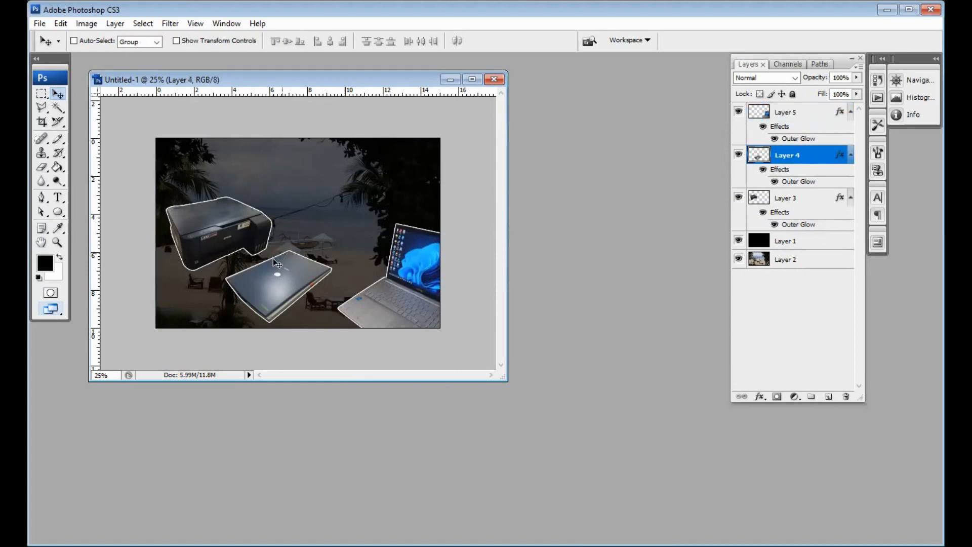
pyautogui.moveTo(281, 273); pyautogui.dragTo(309, 269)
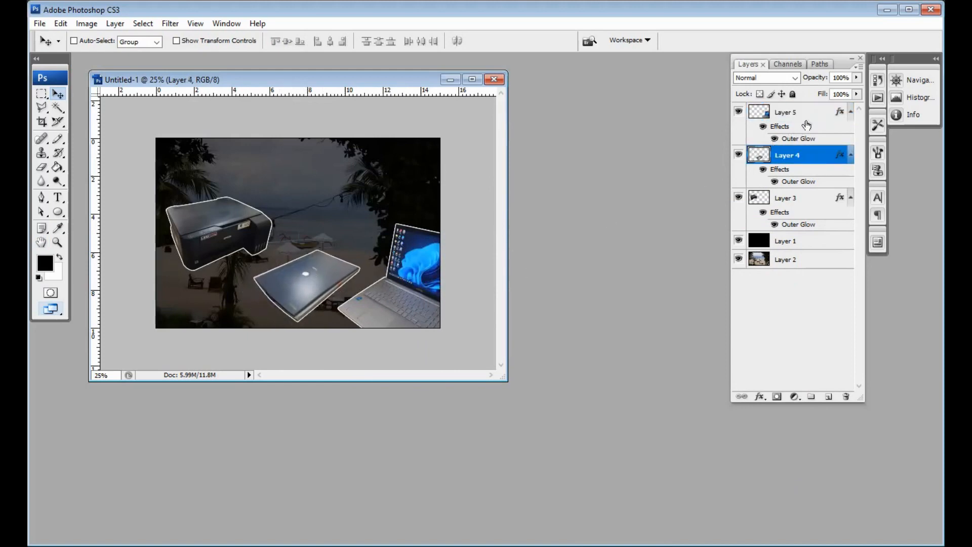
pyautogui.click(760, 200)
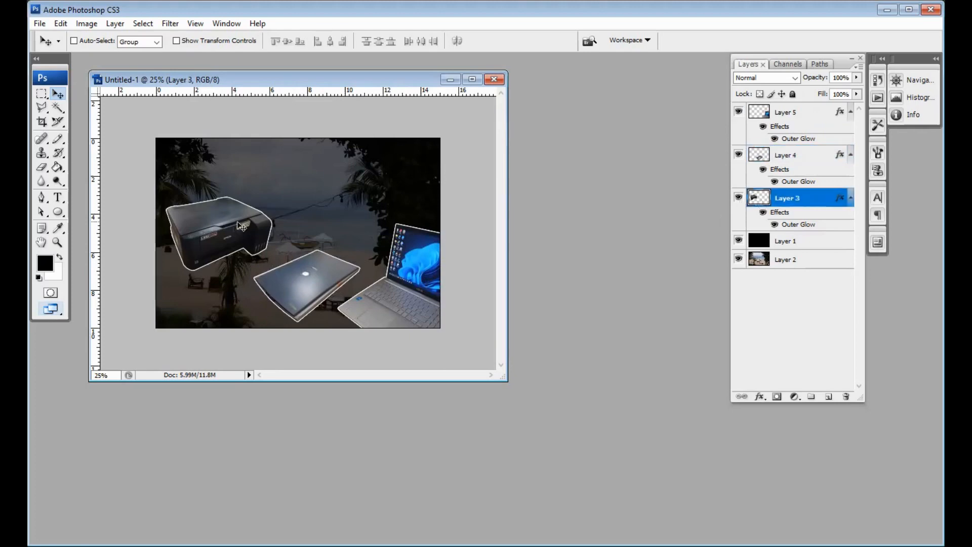
pyautogui.moveTo(231, 230); pyautogui.dragTo(210, 279)
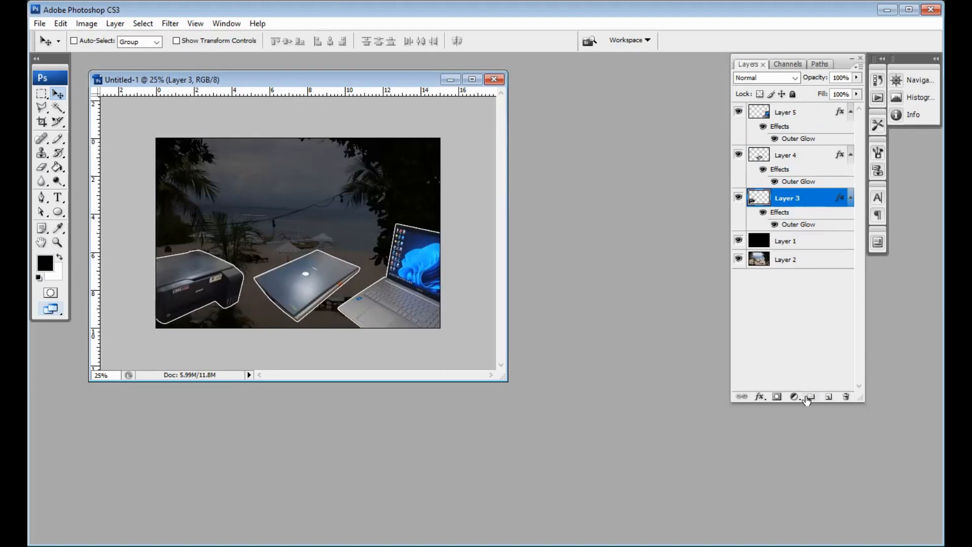
# Create a new layer at the top of the stack and add the text "PNB Computer" in the upper part of the photo.
pyautogui.click(829, 397)
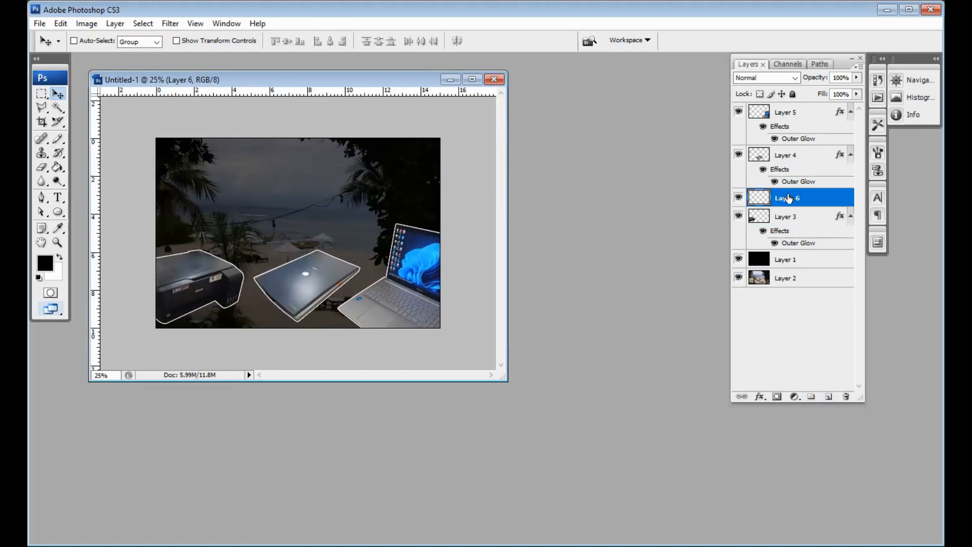
pyautogui.moveTo(788, 198); pyautogui.dragTo(792, 107)
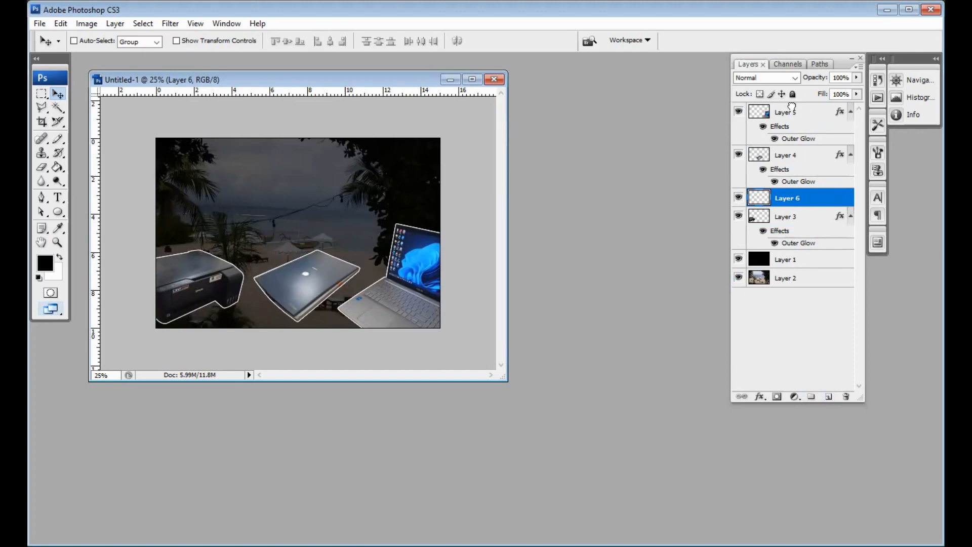
pyautogui.click(58, 197)
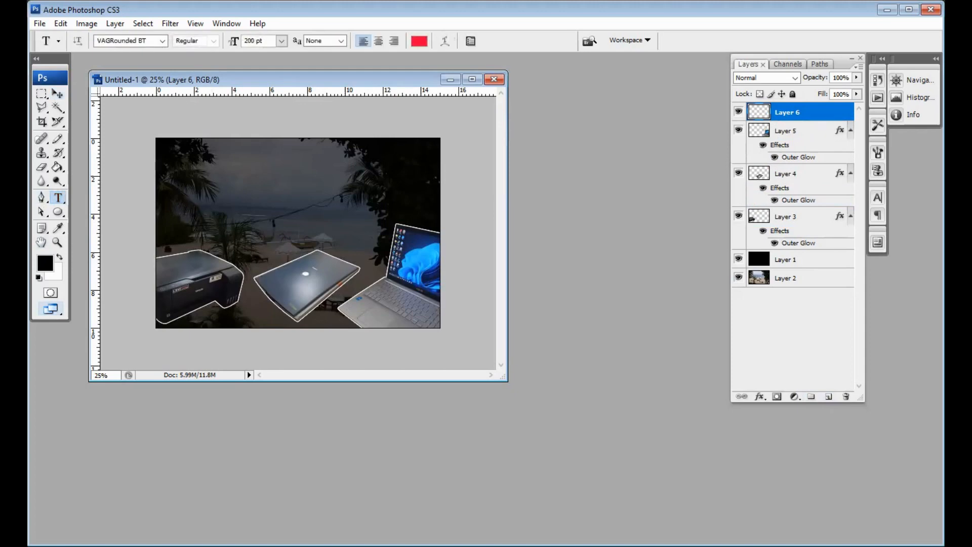
pyautogui.click(183, 180)
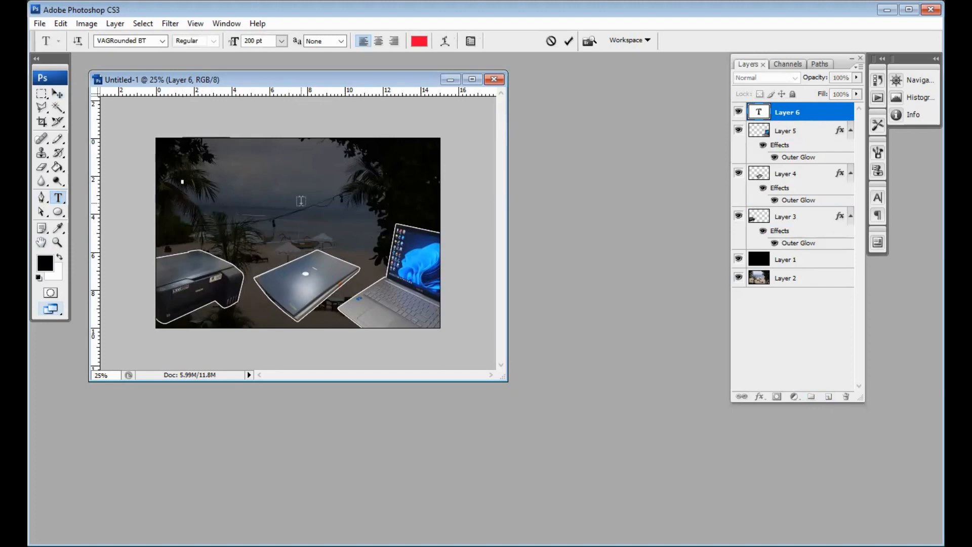
pyautogui.write('asas')
# Set the "PNB Computer" text to 72 pt and center it horizontally in the upper part of the photo.
pyautogui.hotkey('ctrl', 'a')
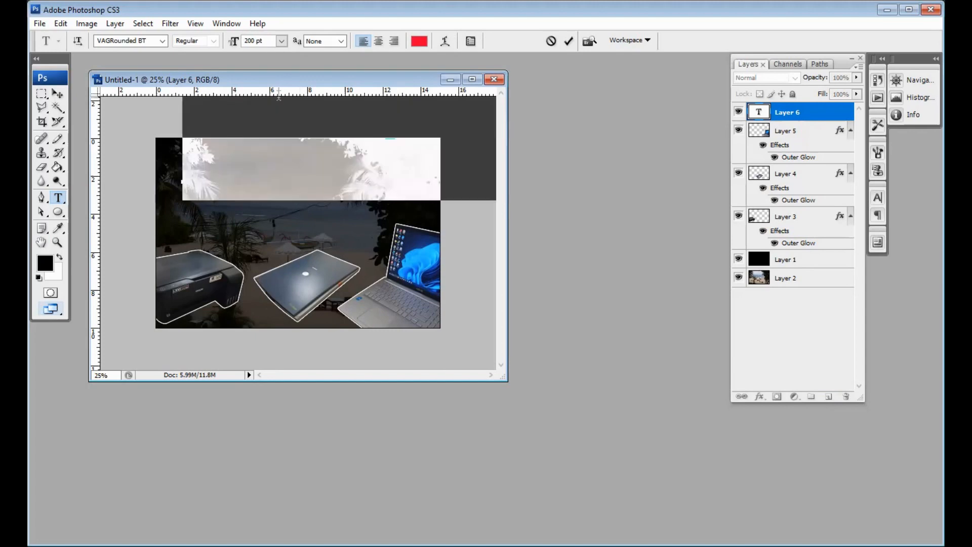
pyautogui.click(281, 41)
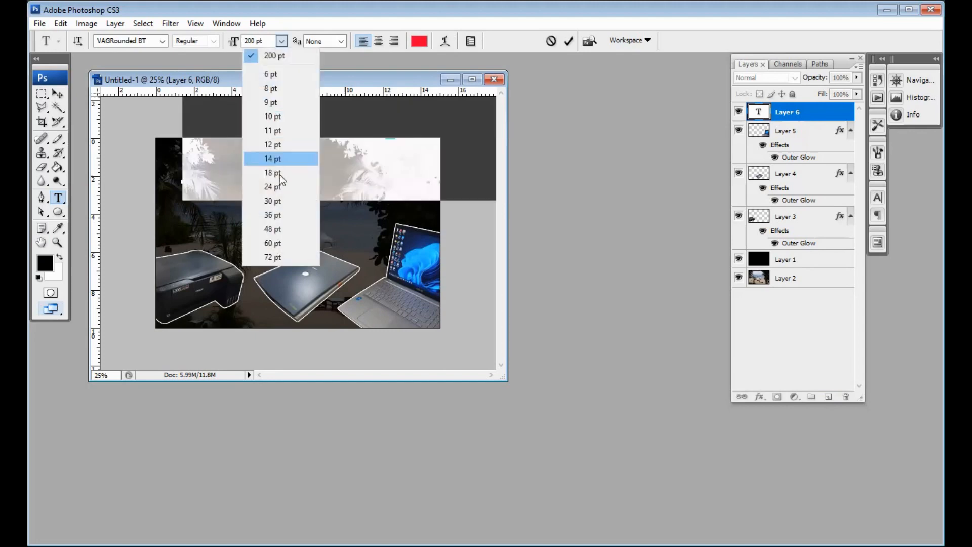
pyautogui.click(280, 174)
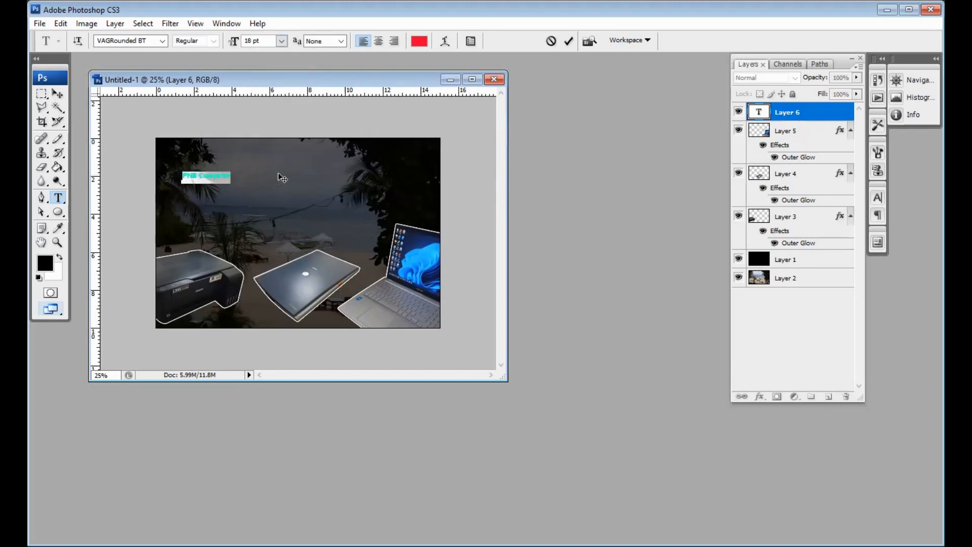
pyautogui.click(281, 41)
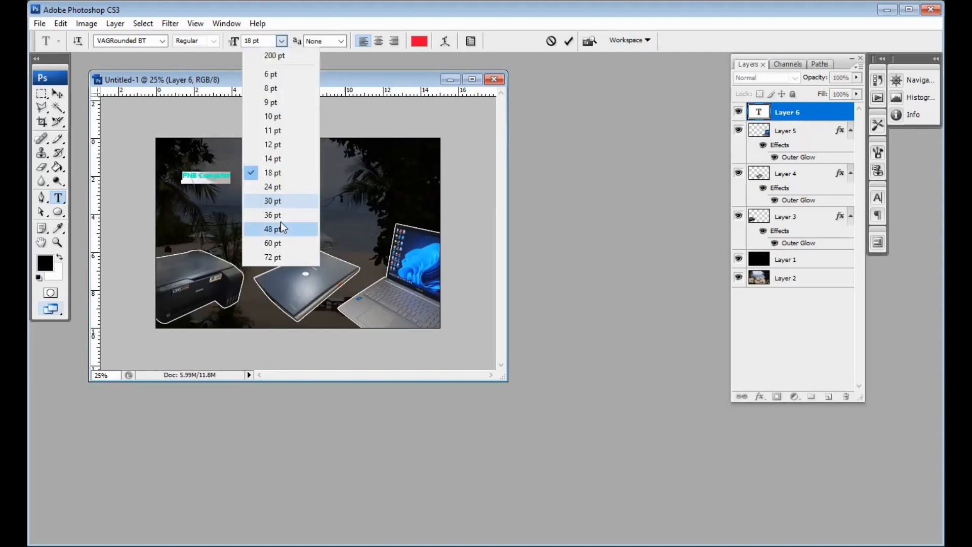
pyautogui.click(283, 257)
pyautogui.click(57, 94)
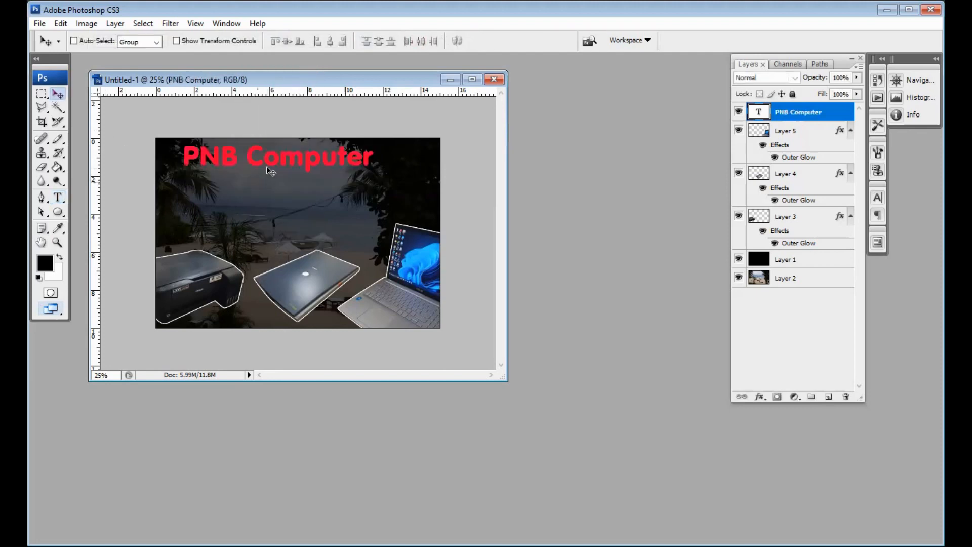
pyautogui.moveTo(267, 168); pyautogui.dragTo(292, 183)
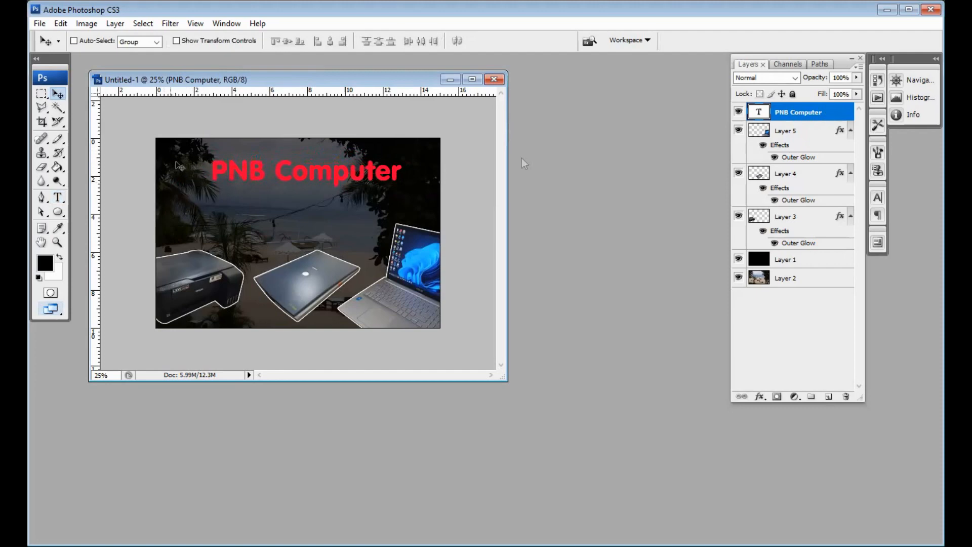
# Add a white Outer Glow to the "PNB Computer" text with Normal blend mode, 100% opacity, 100% spread and 3 px size, and shift the title slightly right.
pyautogui.rightClick(813, 116)
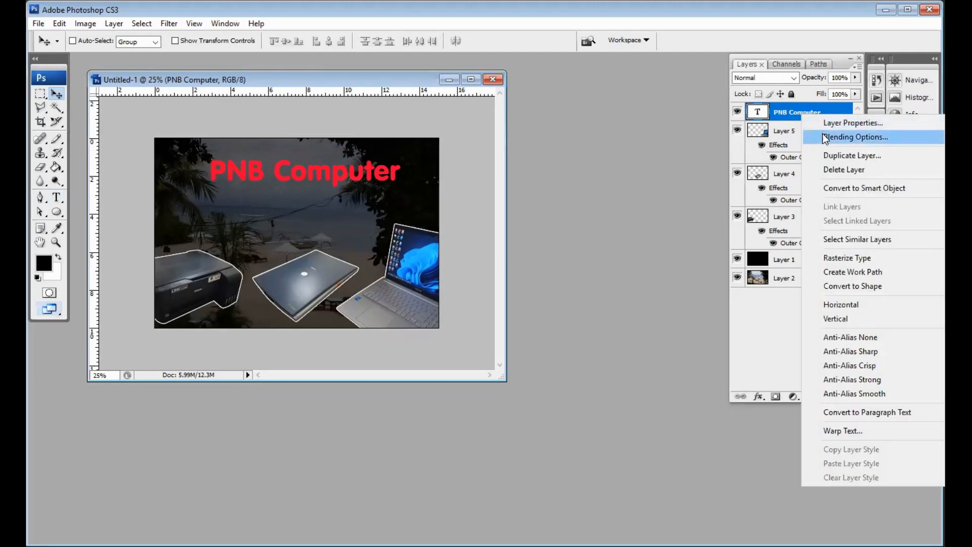
pyautogui.click(529, 183)
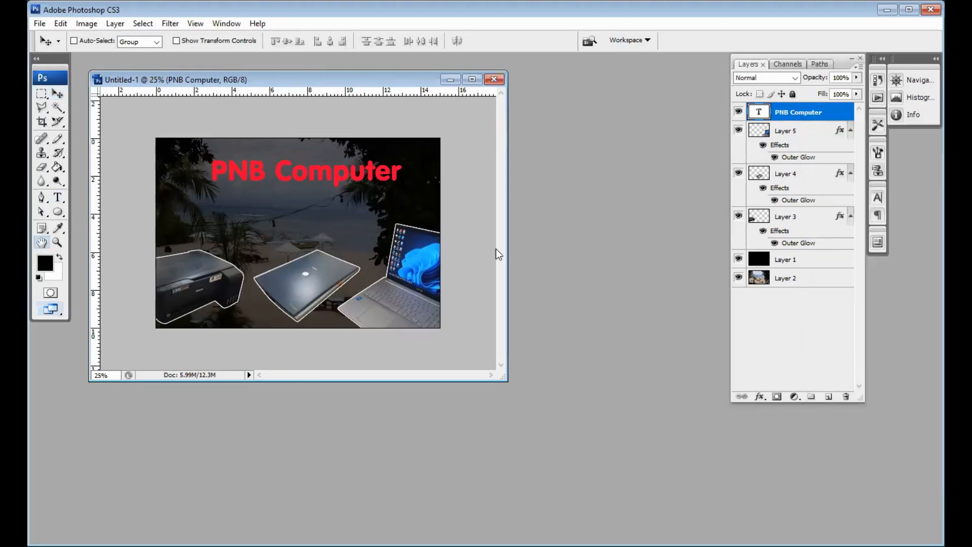
pyautogui.click(476, 289)
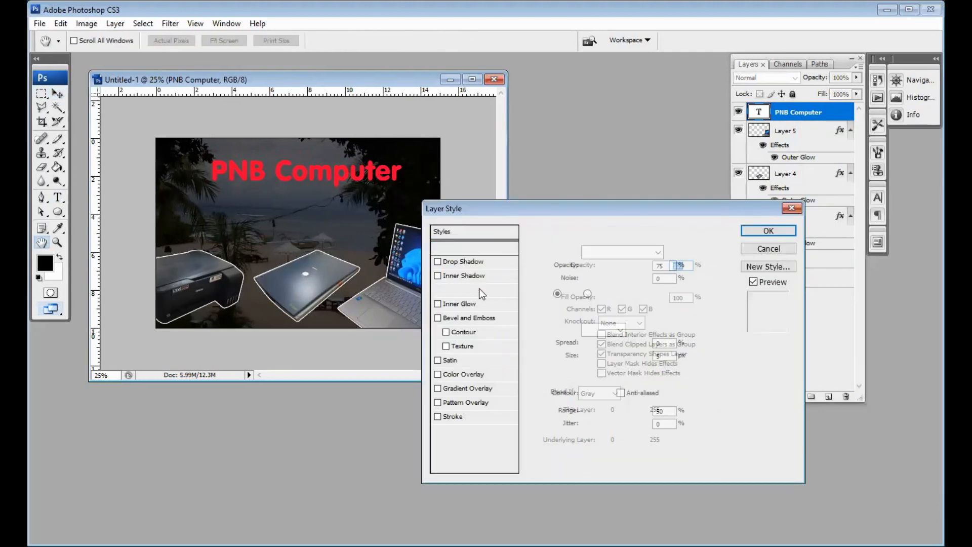
pyautogui.click(609, 252)
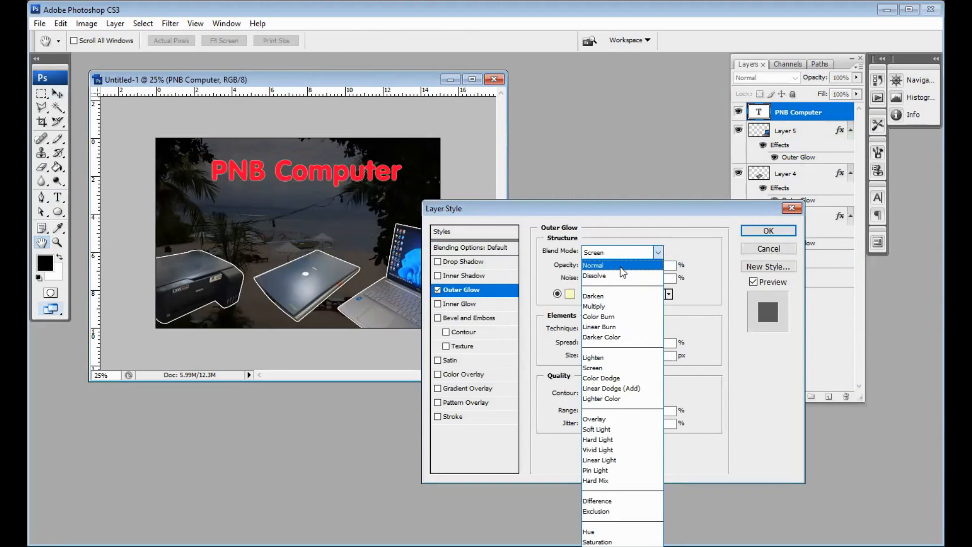
pyautogui.click(632, 266)
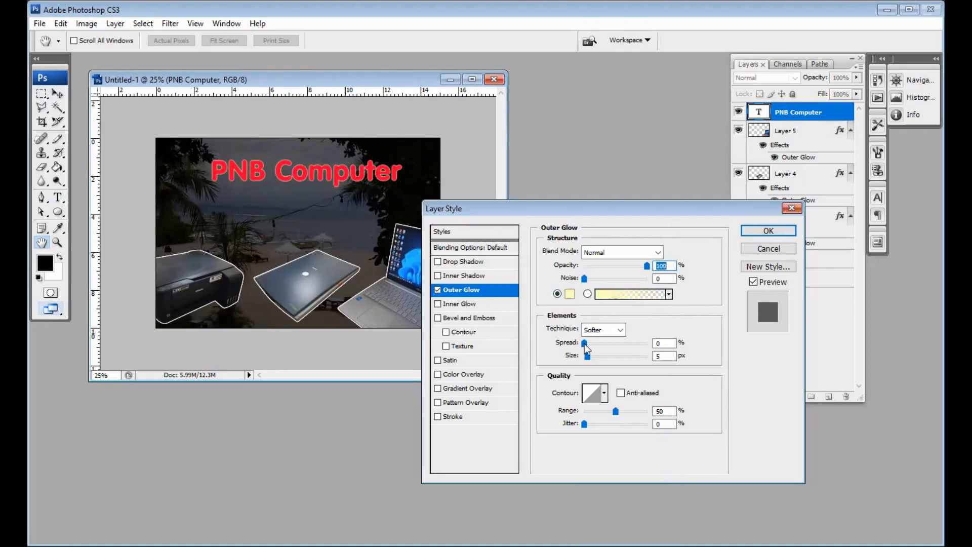
pyautogui.moveTo(585, 346); pyautogui.dragTo(647, 345)
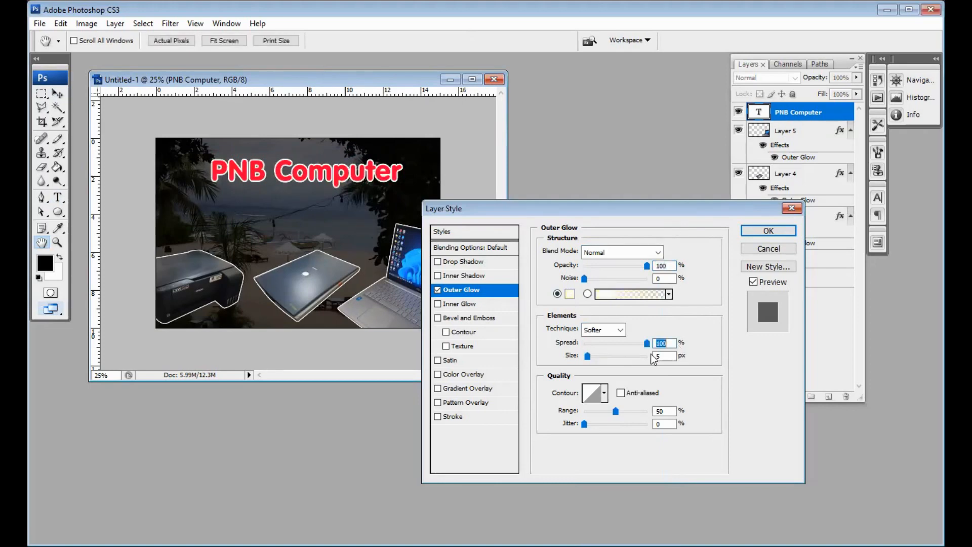
pyautogui.press('Tab')
pyautogui.write('3')
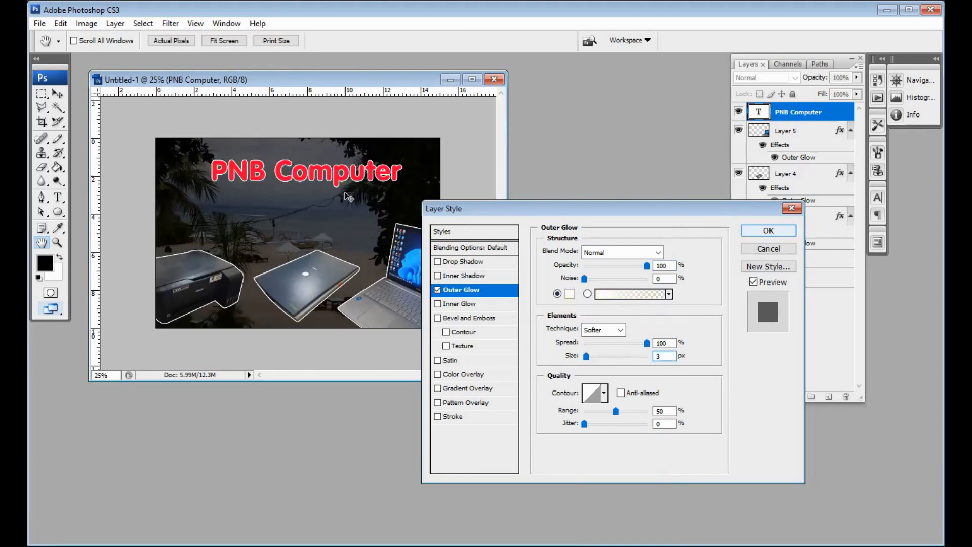
pyautogui.click(766, 232)
pyautogui.moveTo(320, 177)
pyautogui.mouseDown()
pyautogui.moveTo(309, 184)
pyautogui.moveTo(328, 182)
pyautogui.mouseUp()
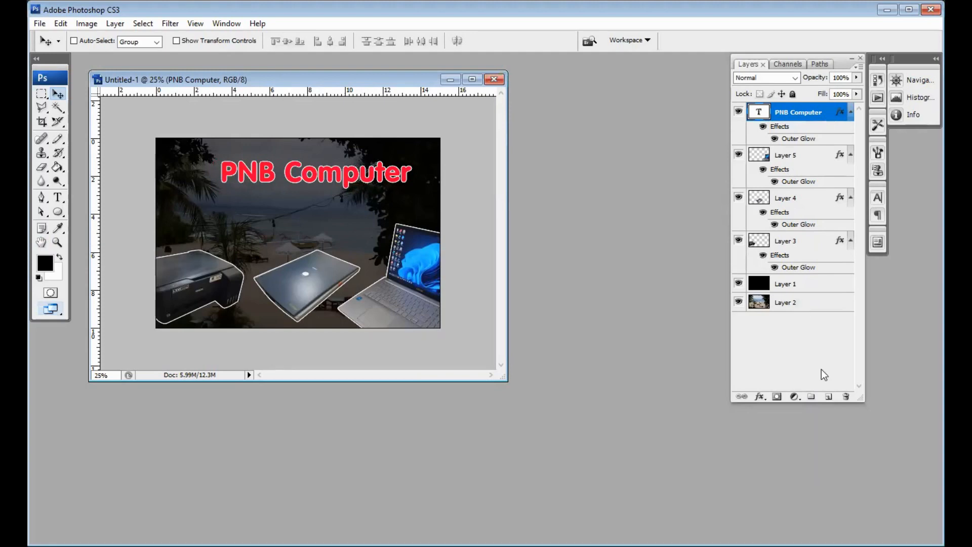
# Create a new layer at the top of the stack, make a rectangular selection just inside the canvas edges and invert it.
pyautogui.click(830, 397)
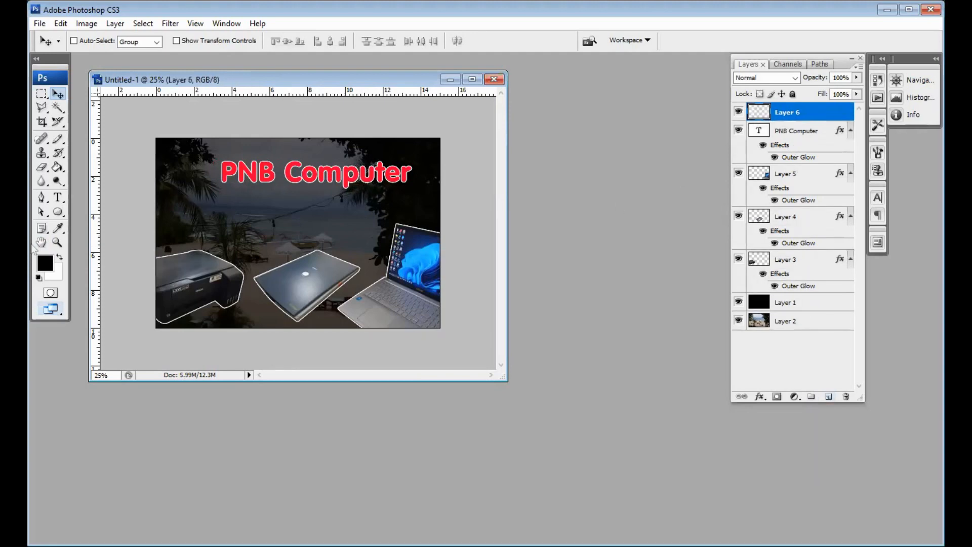
pyautogui.click(41, 94)
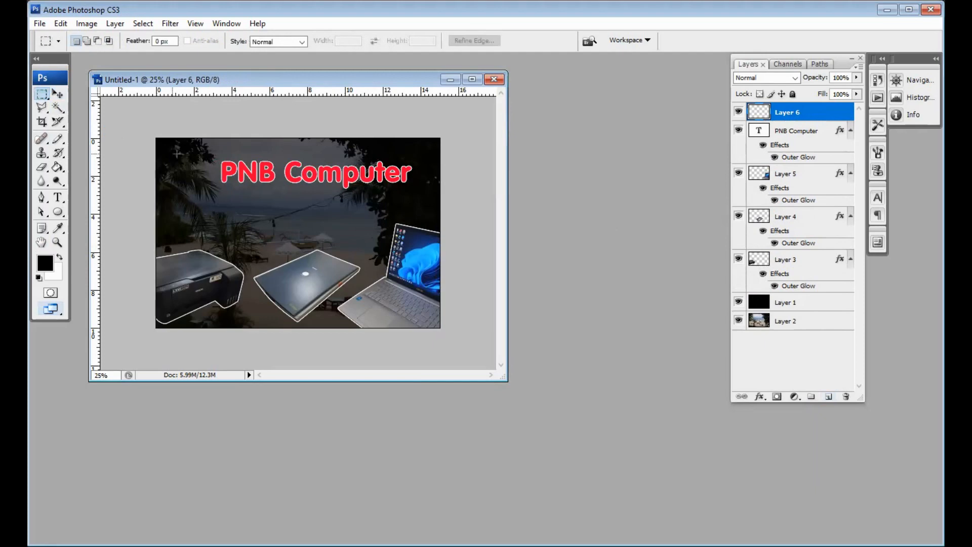
pyautogui.moveTo(161, 143); pyautogui.dragTo(435, 321)
pyautogui.moveTo(435, 322); pyautogui.dragTo(435, 321)
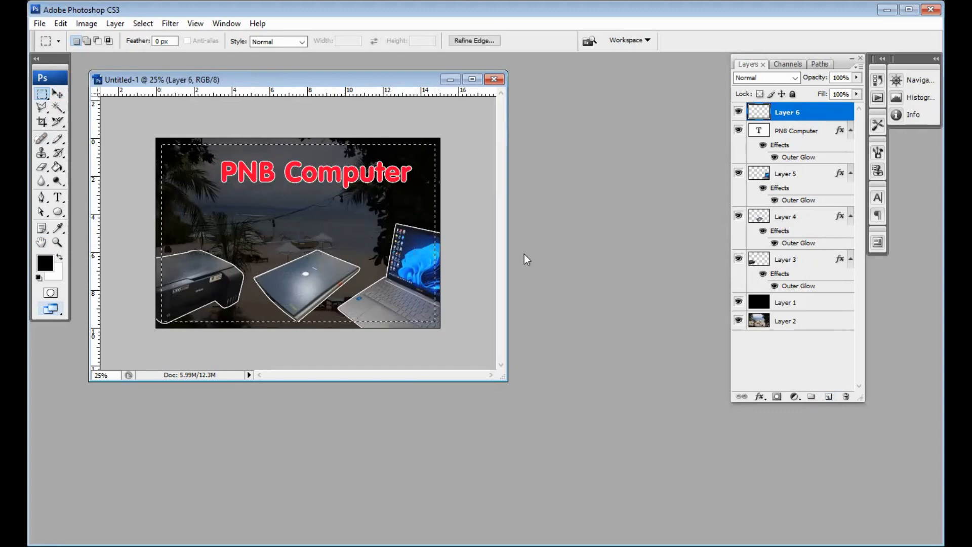
pyautogui.click(144, 24)
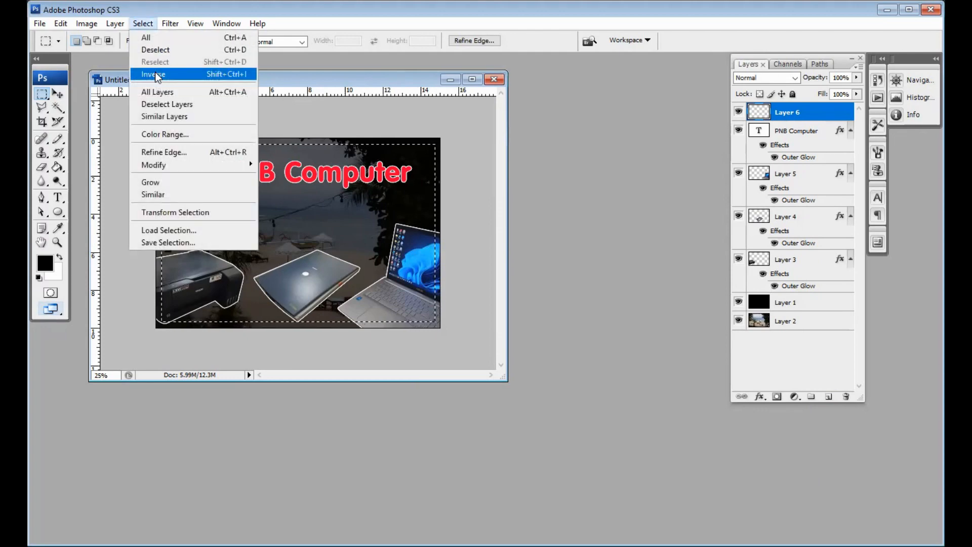
pyautogui.press('Return')
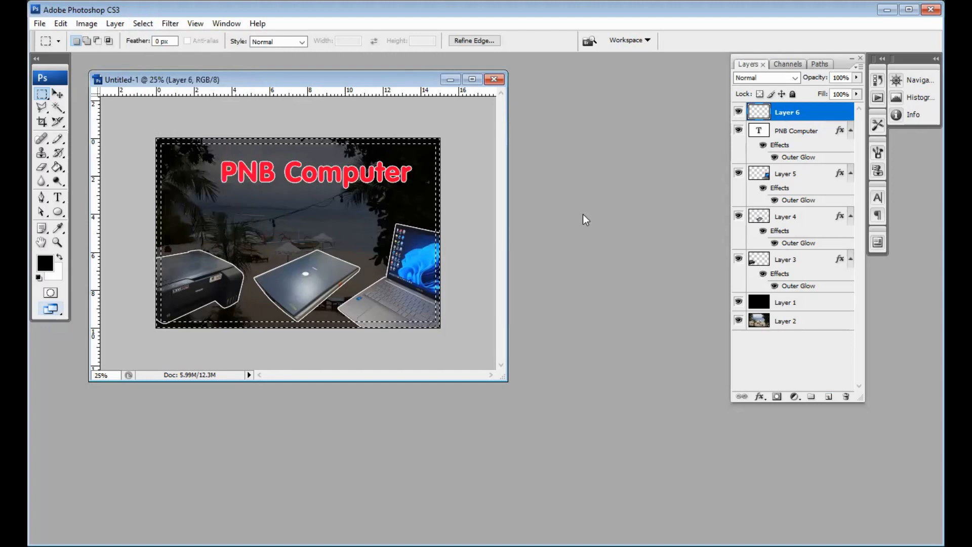
# Fill the inverted border selection with white (ffffff) on the new layer and deselect it.
pyautogui.click(657, 218)
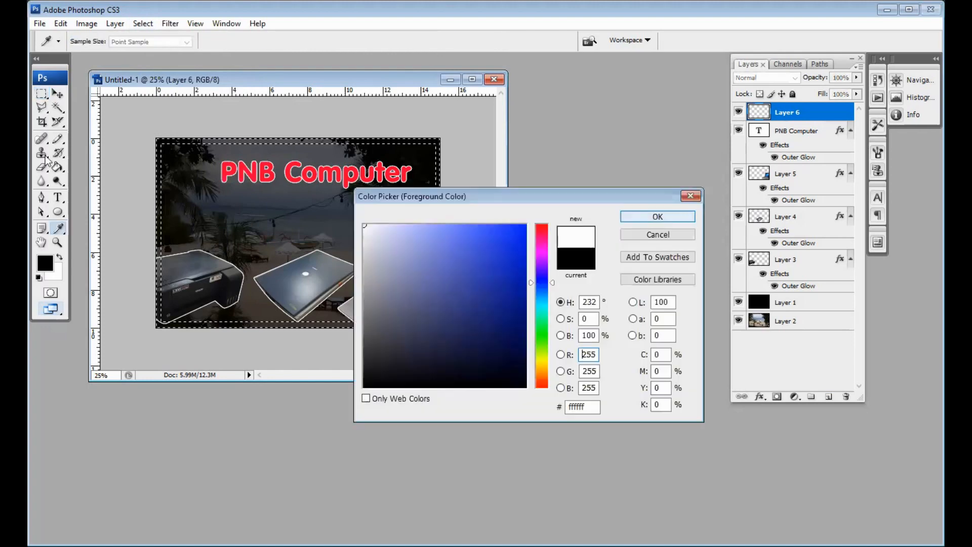
pyautogui.press('g')
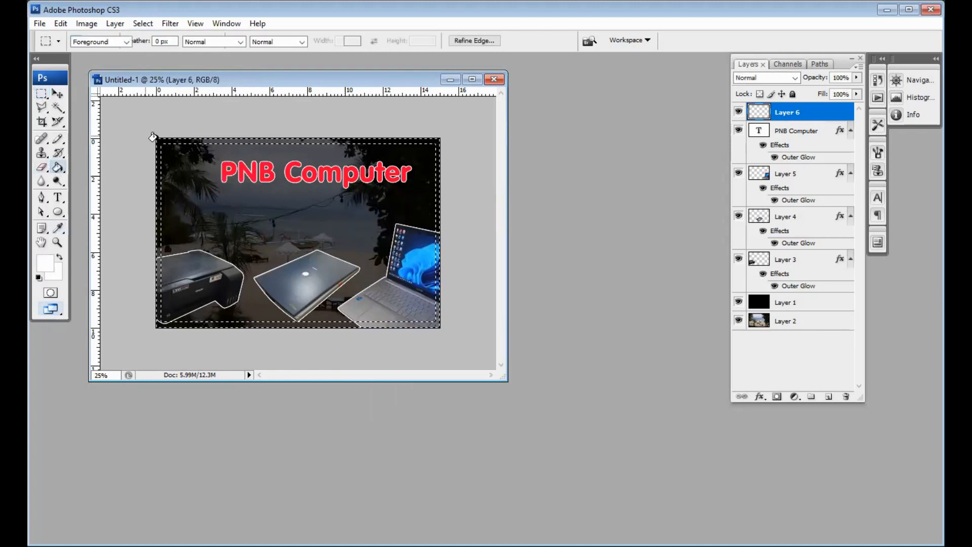
pyautogui.click(159, 141)
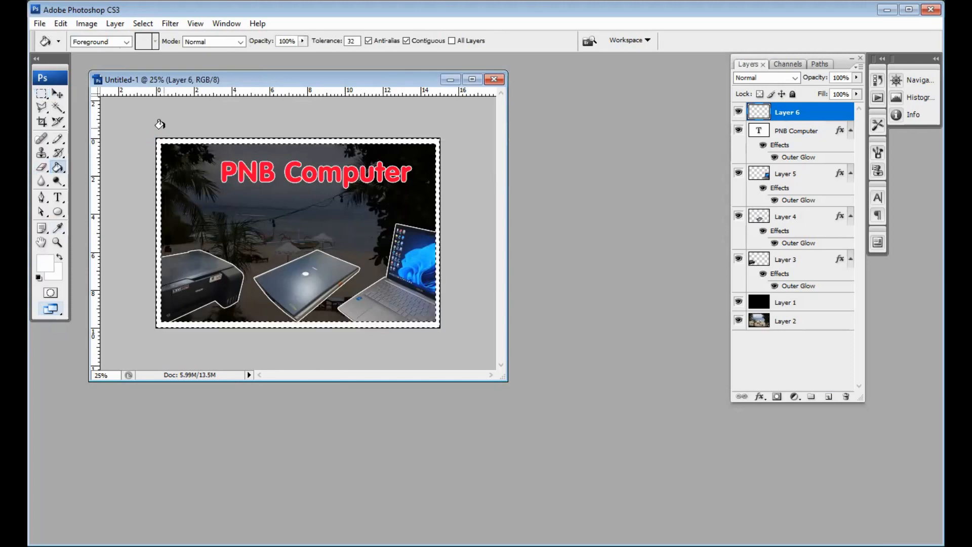
pyautogui.hotkey('ctrl', 'd')
pyautogui.press('v')
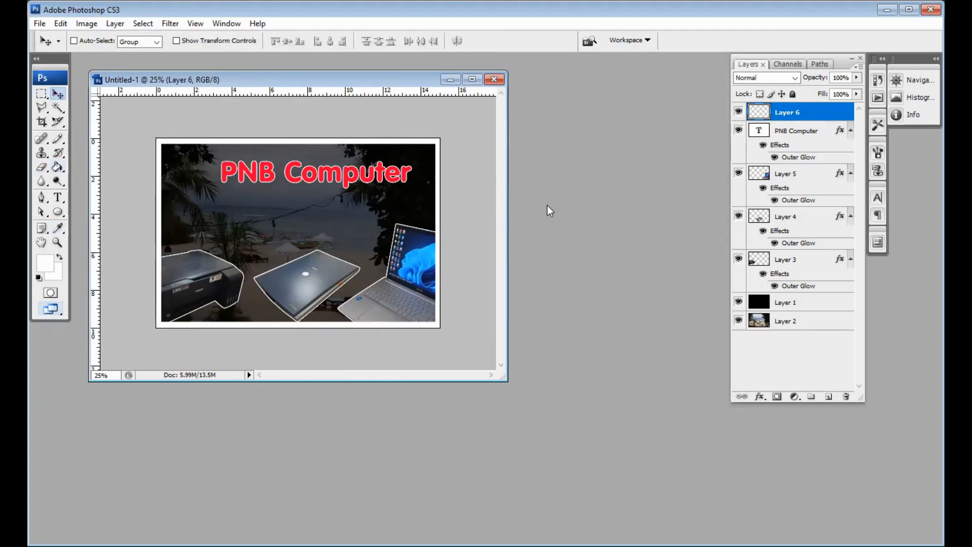
pyautogui.press('Left')
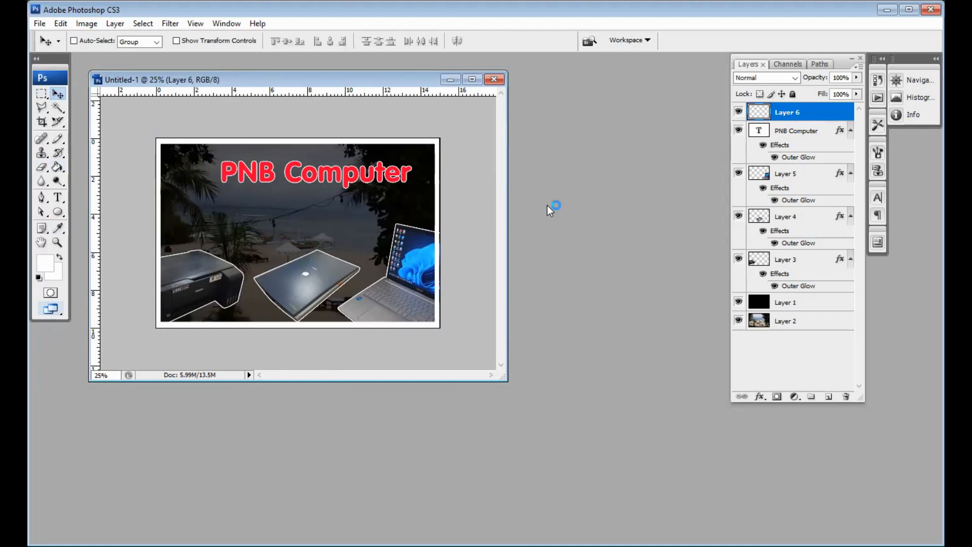
pyautogui.press('Right')
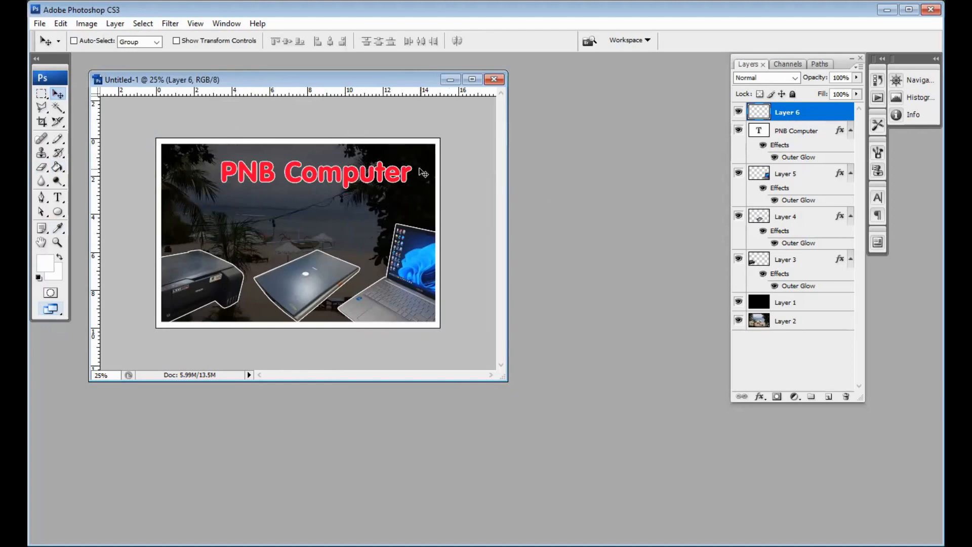
# Move the scanner cutout on Layer 4 slightly upward, clear of the white border.
pyautogui.click(802, 217)
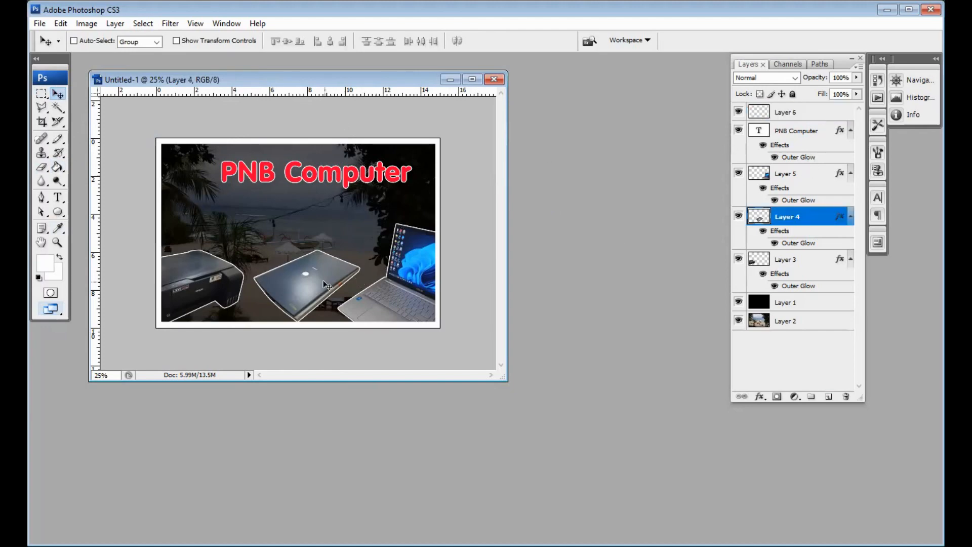
pyautogui.moveTo(327, 285); pyautogui.dragTo(324, 278)
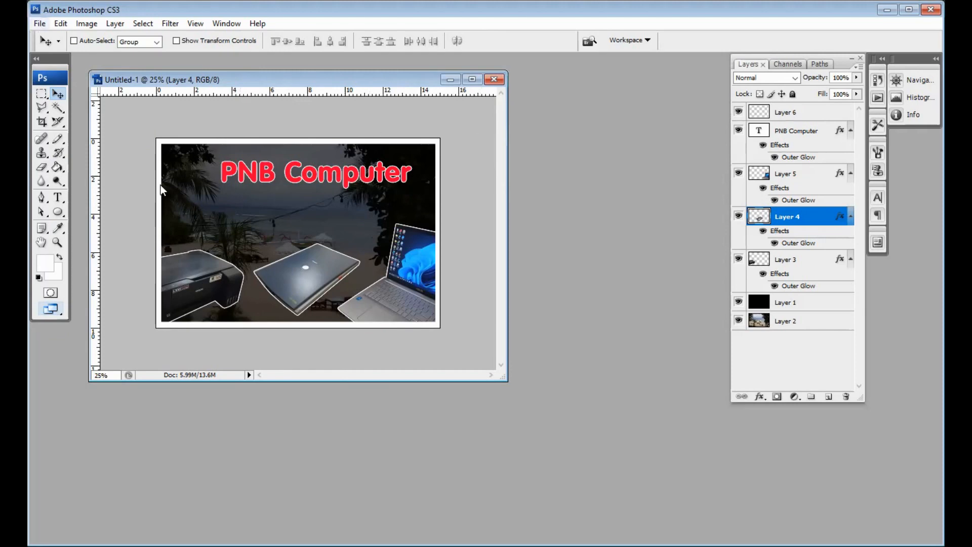
# Start saving the document with Save As and browse to the data_komputer (D:) drive.
pyautogui.hotkey('alt', 'f')
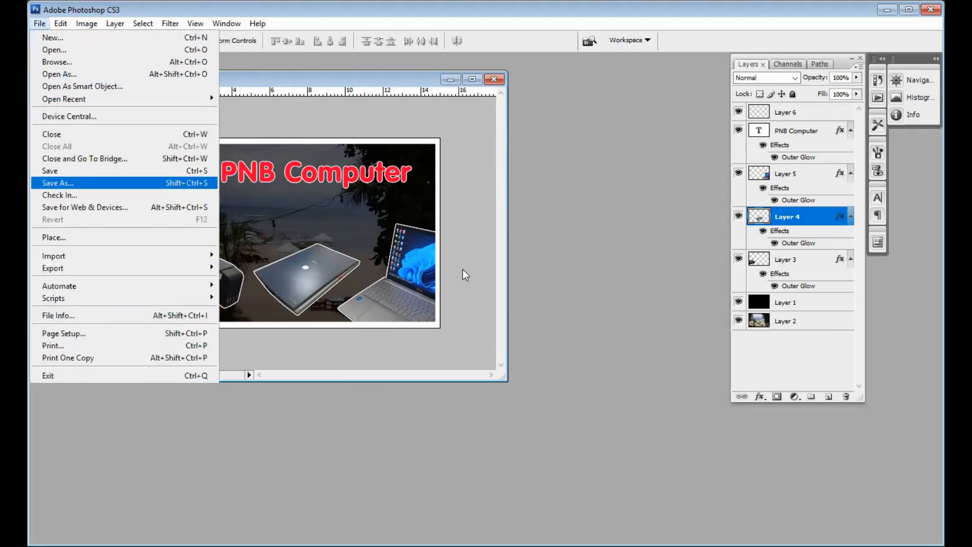
pyautogui.press('Return')
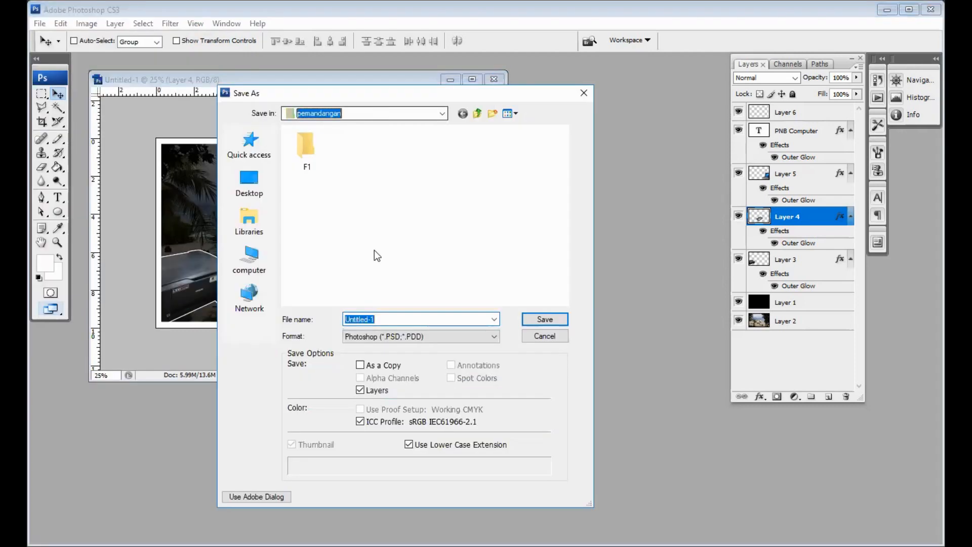
pyautogui.press('Up')
pyautogui.scroll(-10, 374, 251)
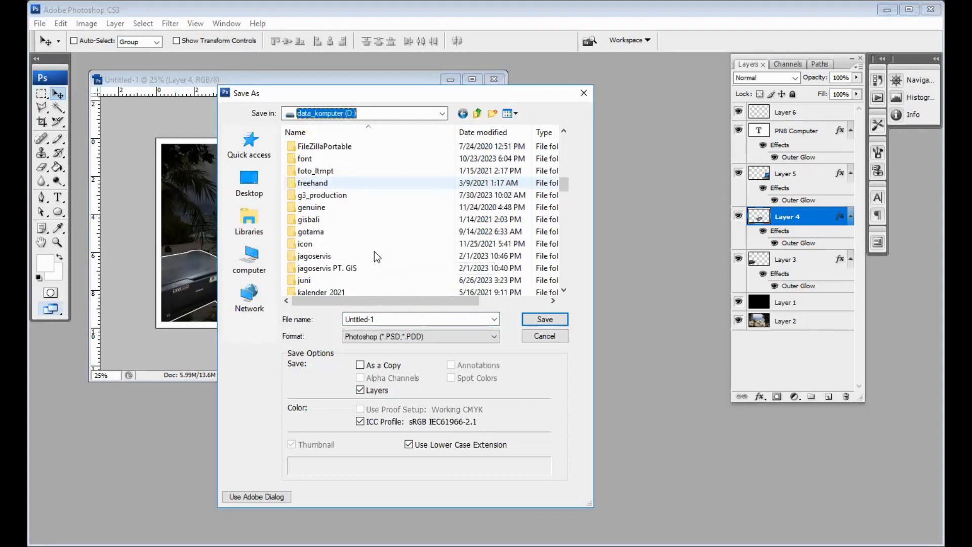
pyautogui.scroll(-4, 375, 251)
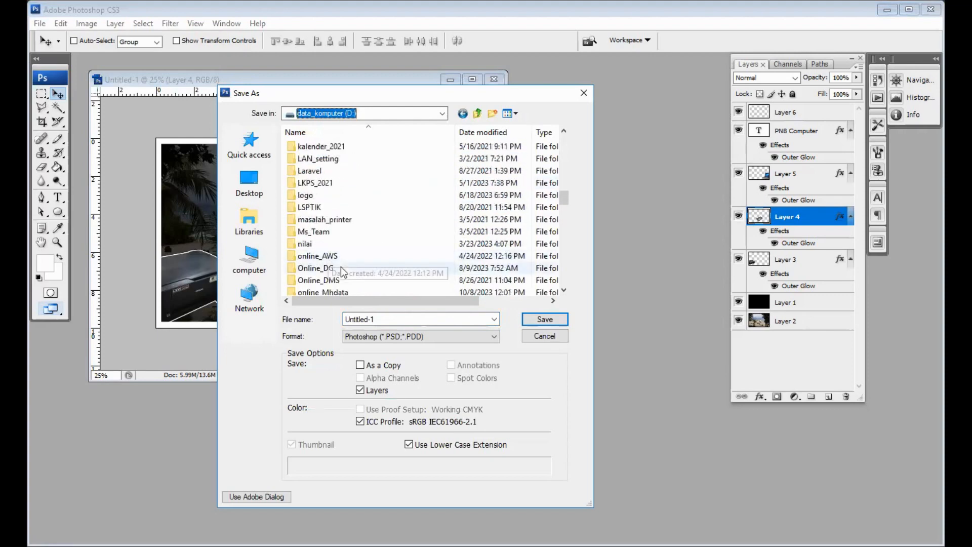
pyautogui.doubleClick(349, 266)
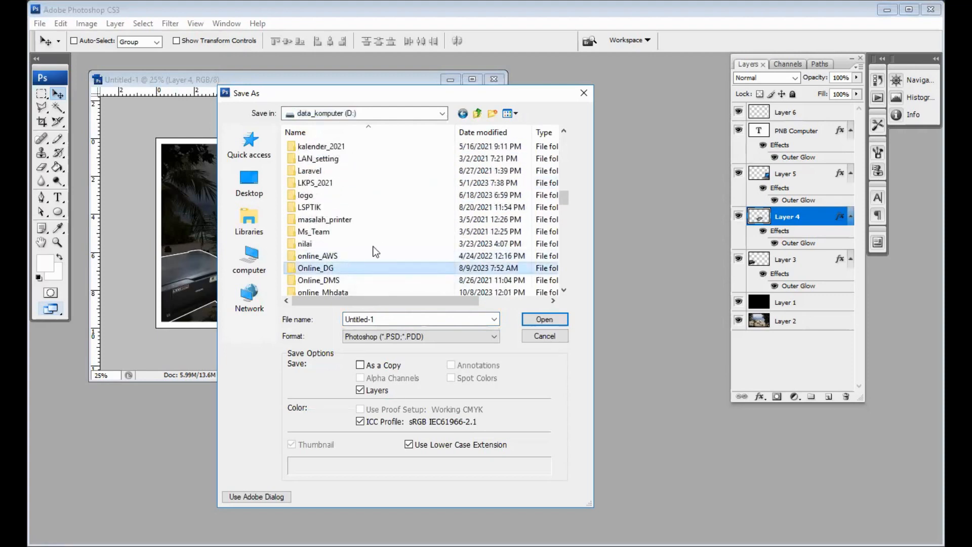
pyautogui.scroll(1, 375, 251)
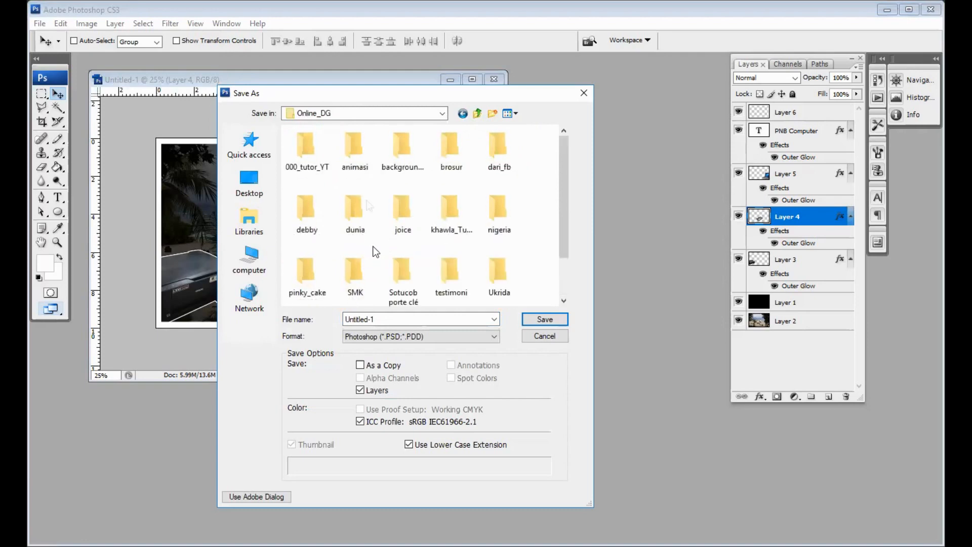
pyautogui.click(348, 114)
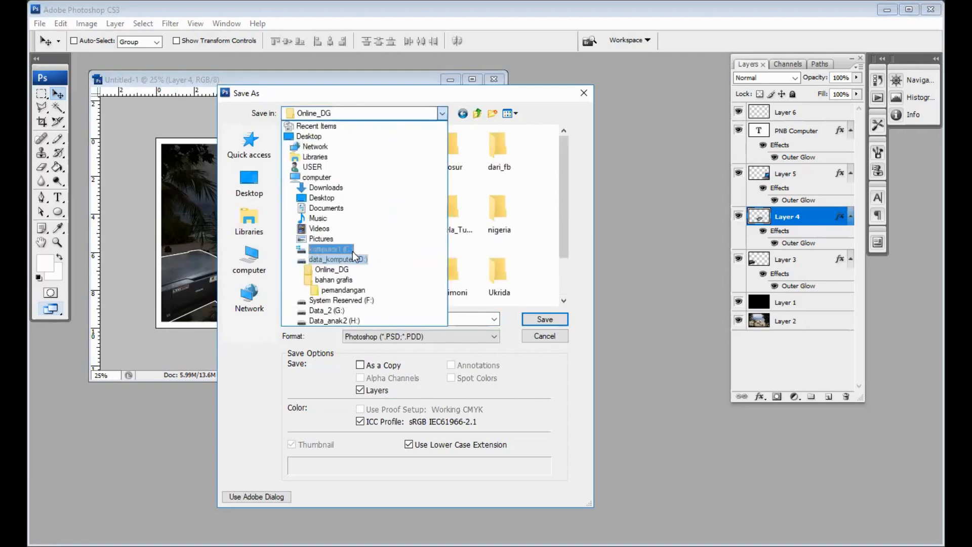
pyautogui.click(359, 258)
# Choose the brosur folder inside online_MI and 003_DG on the D: drive as the save location.
pyautogui.scroll(-10, 358, 256)
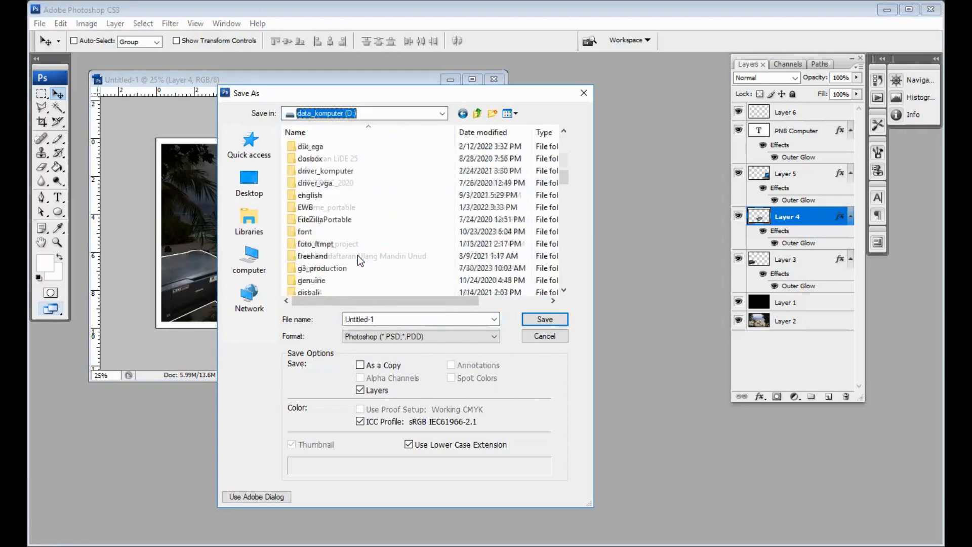
pyautogui.scroll(-2, 357, 255)
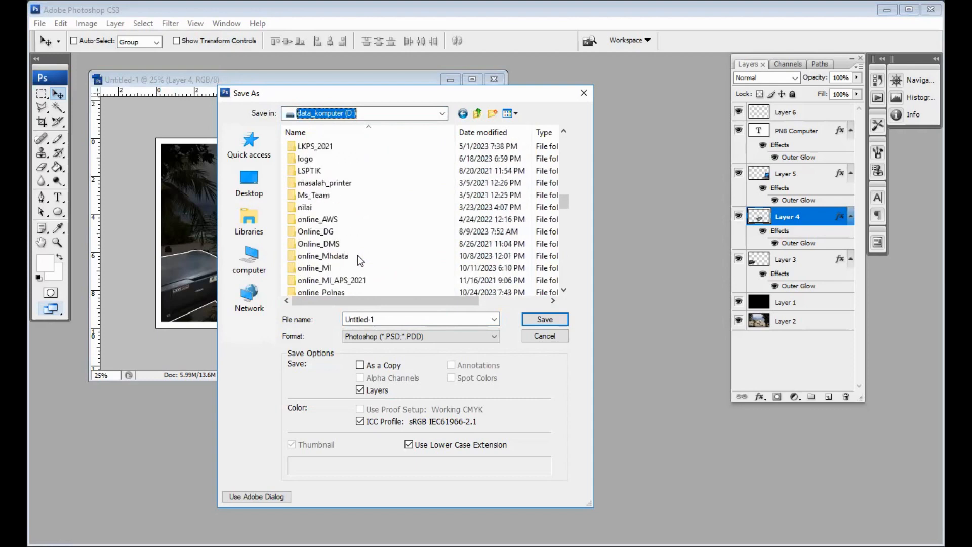
pyautogui.click(330, 266)
pyautogui.doubleClick(330, 267)
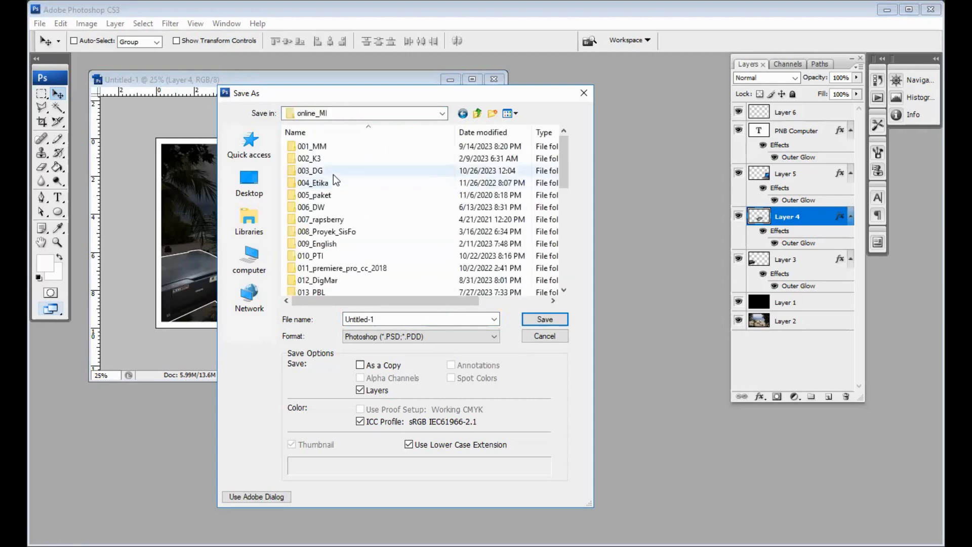
pyautogui.doubleClick(333, 175)
pyautogui.scroll(-4, 356, 245)
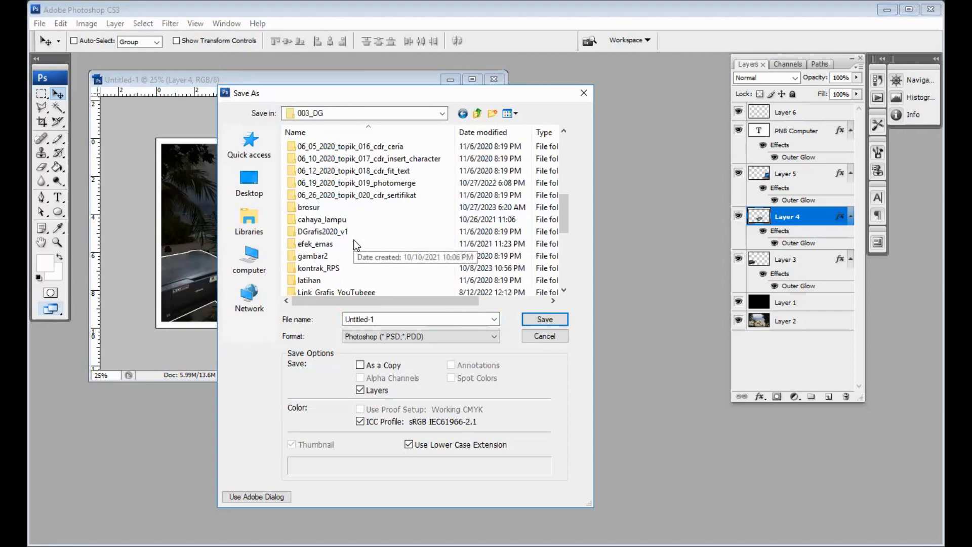
pyautogui.click(330, 206)
pyautogui.doubleClick(330, 206)
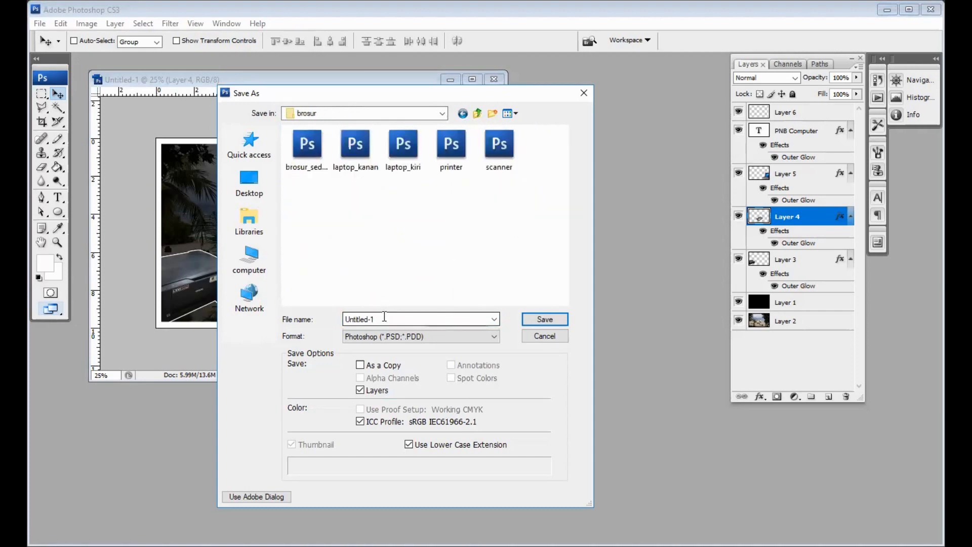
# Save the document as brosur_sederhana1 in Photoshop (PSD) format with Maximize compatibility on.
pyautogui.doubleClick(373, 319)
pyautogui.write('b')
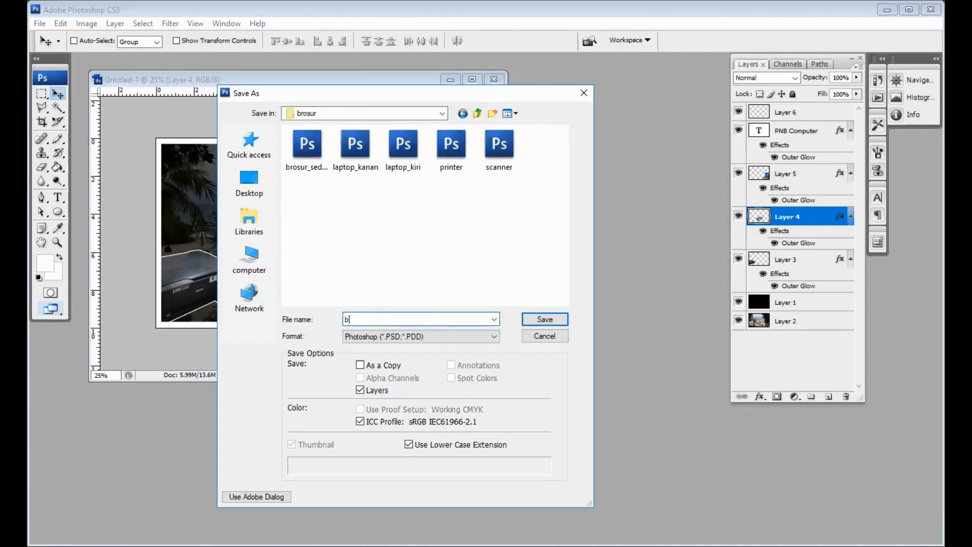
pyautogui.write('rosur_se')
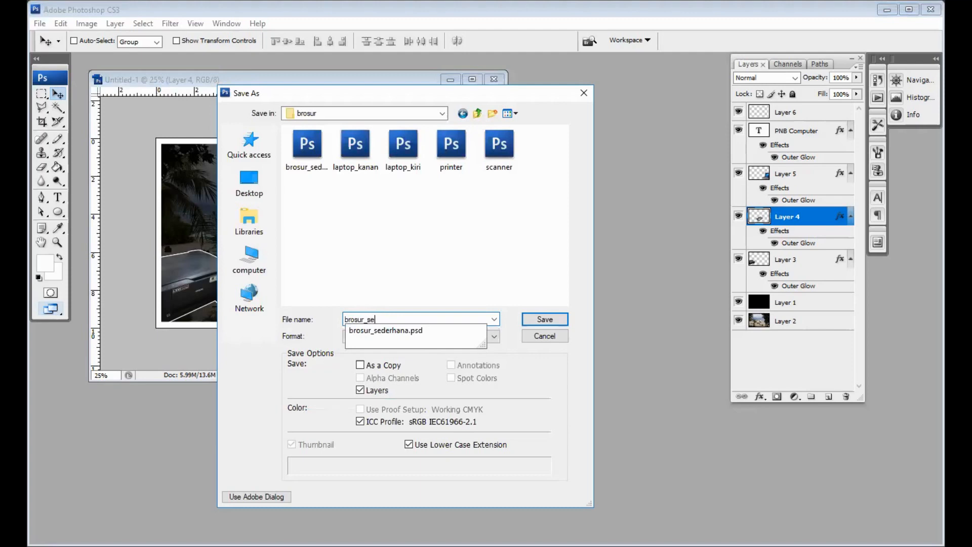
pyautogui.write('derhana1')
pyautogui.click(548, 320)
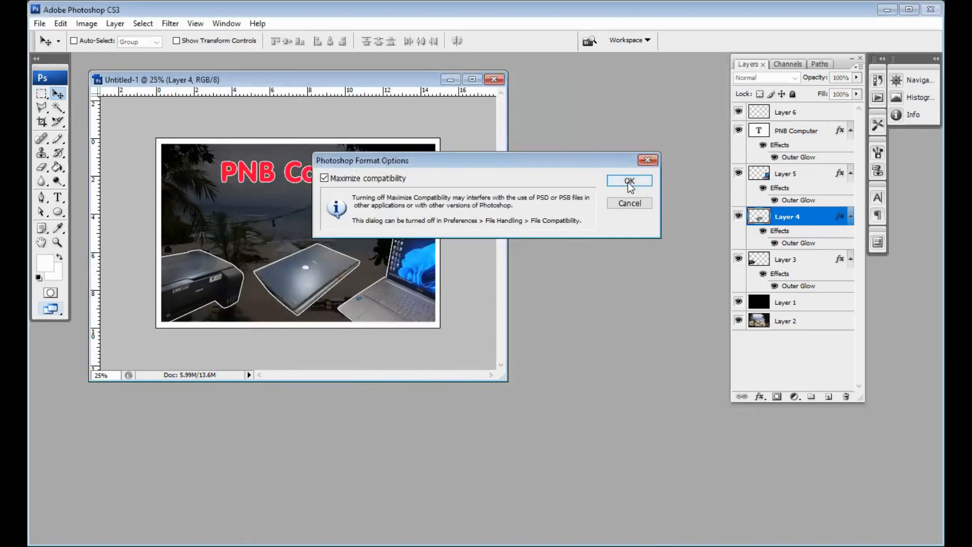
pyautogui.click(628, 182)
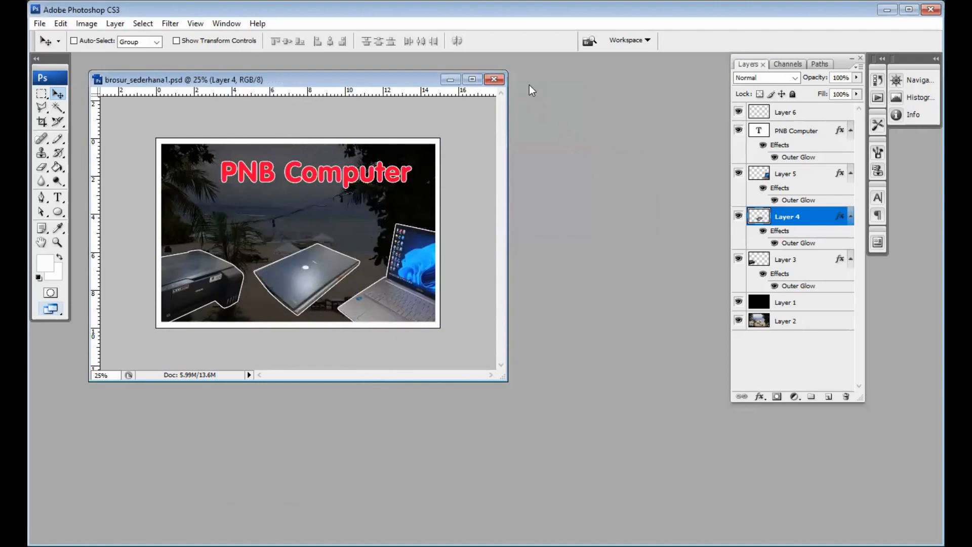